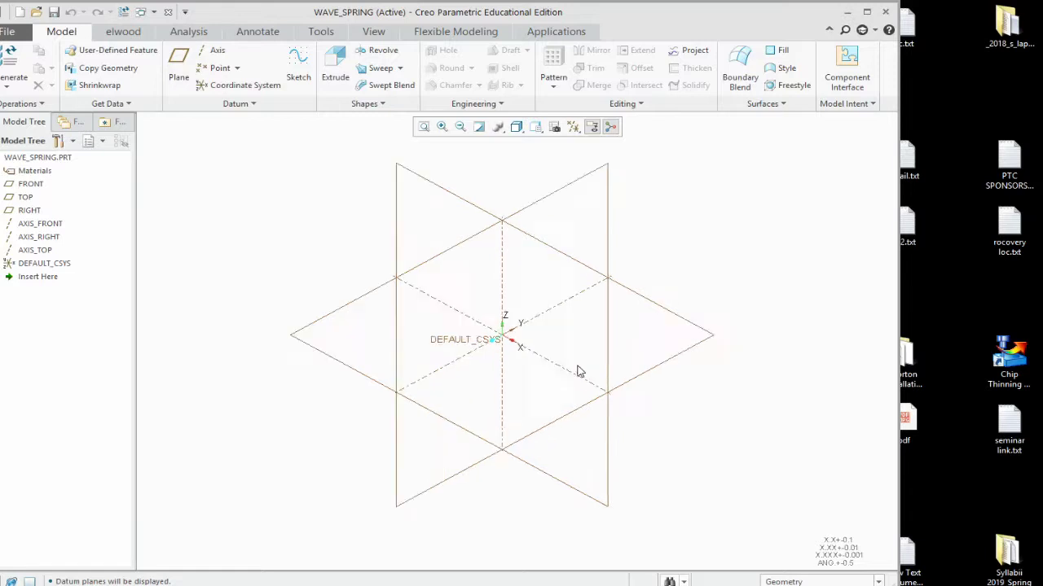
scroll(627, 248, up, 1)
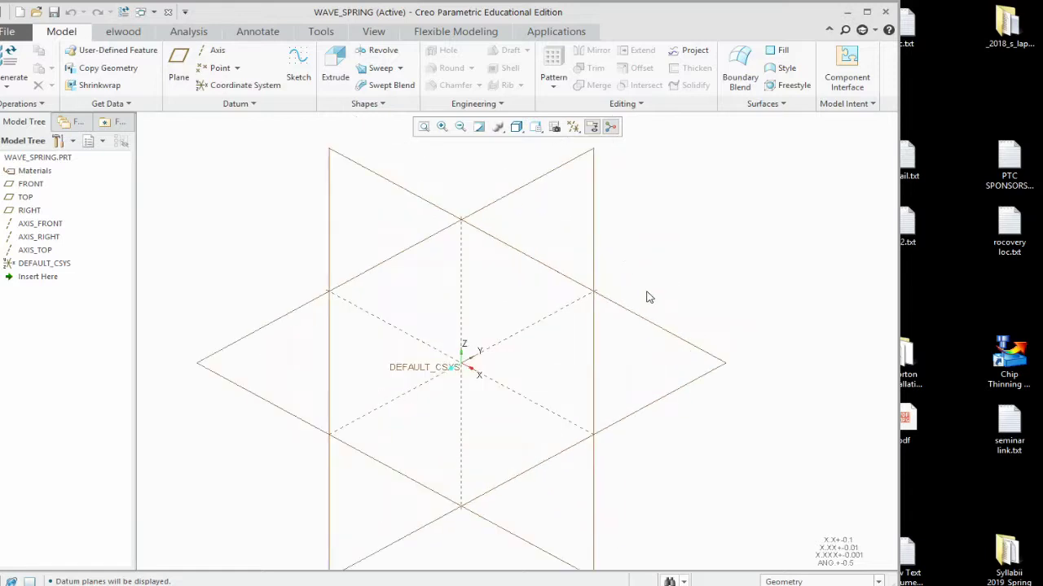
Step: Zoom in and start a new sketch on the TOP datum plane
click(648, 409)
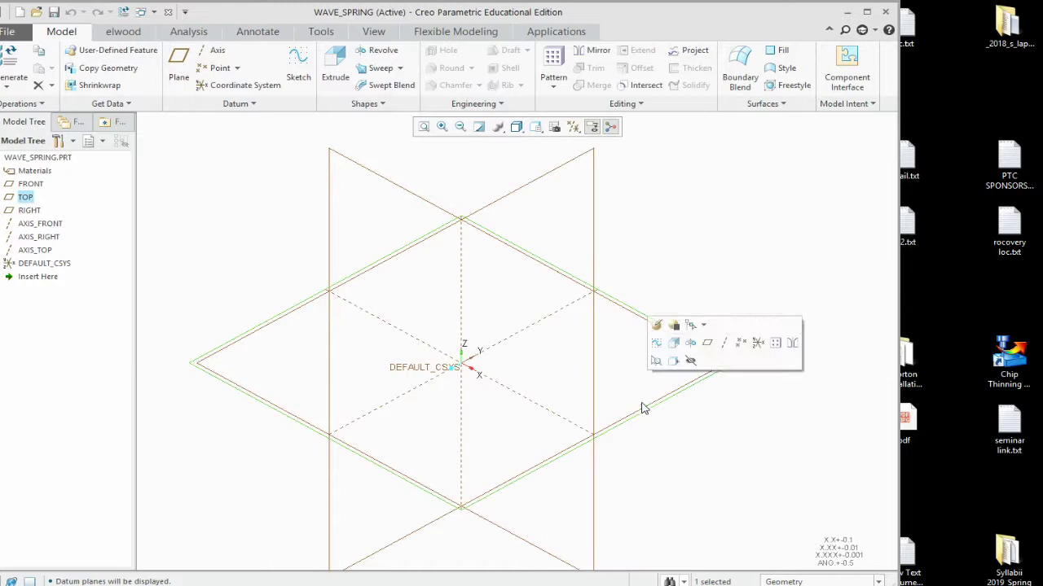
click(300, 62)
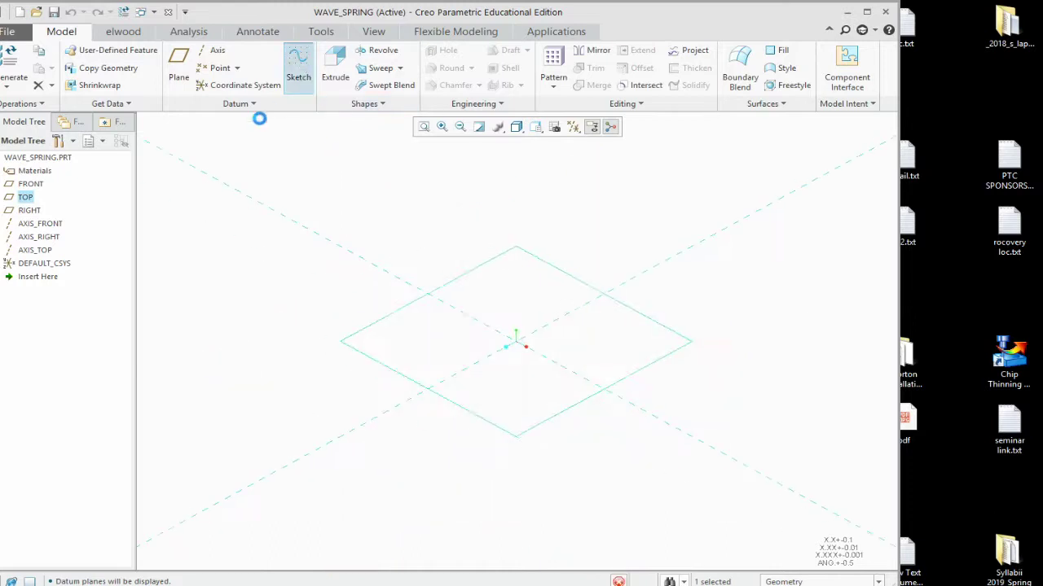
Step: Draw a circle centred on the origin and set its diameter to 3
click(244, 86)
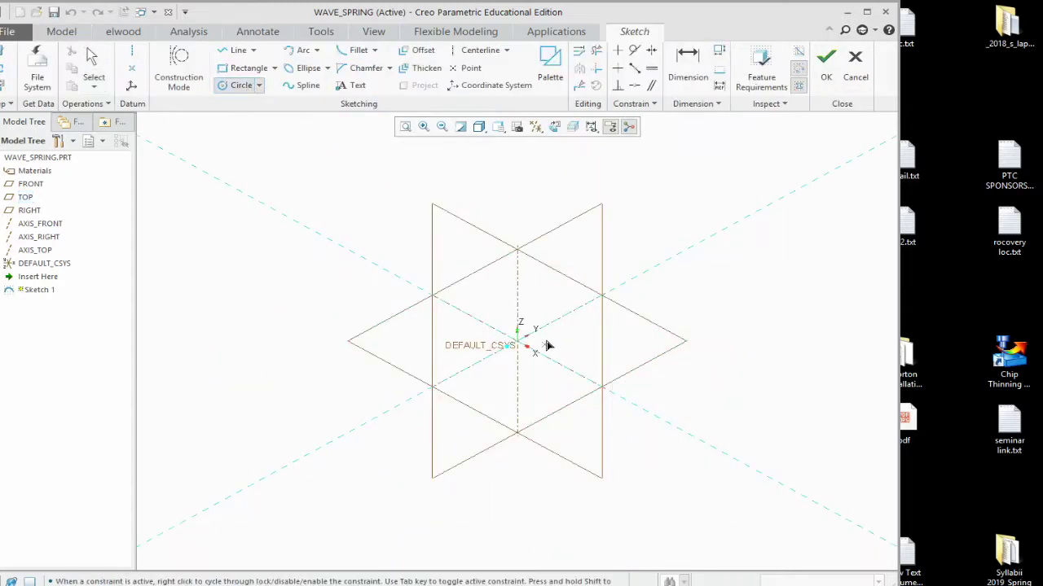
click(518, 342)
click(524, 366)
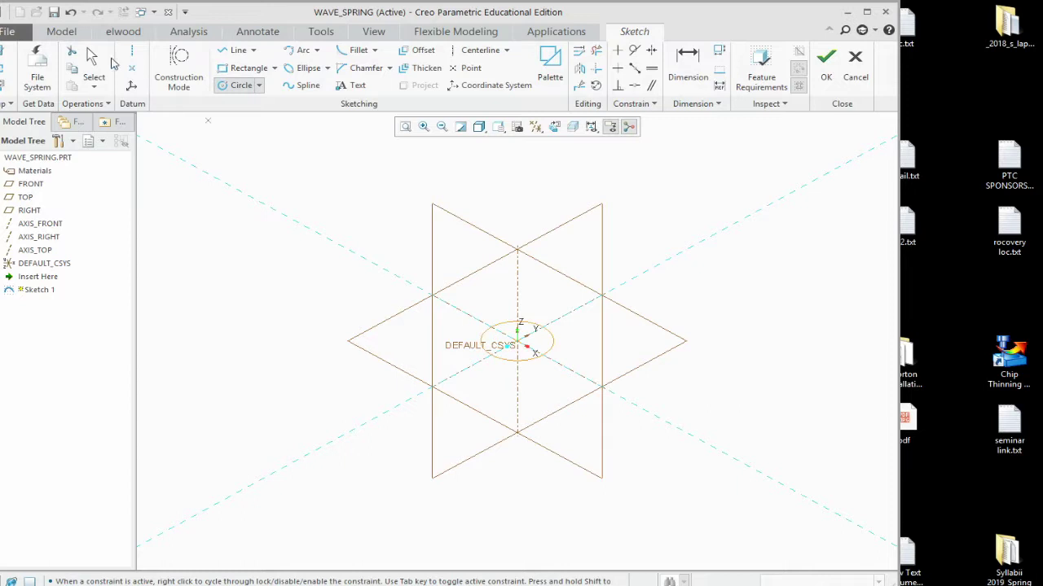
click(92, 58)
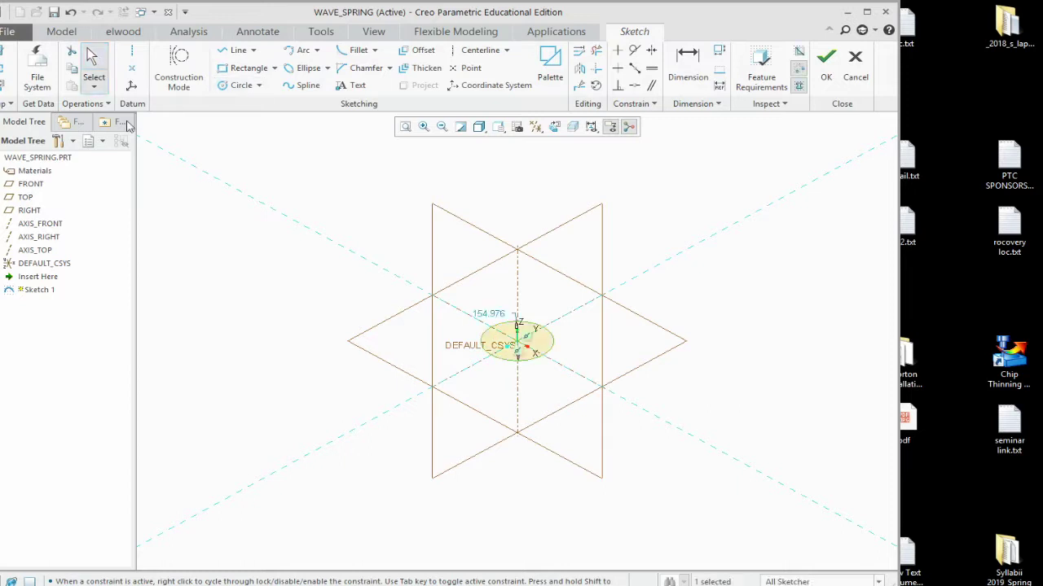
double_click(499, 315)
text(3)
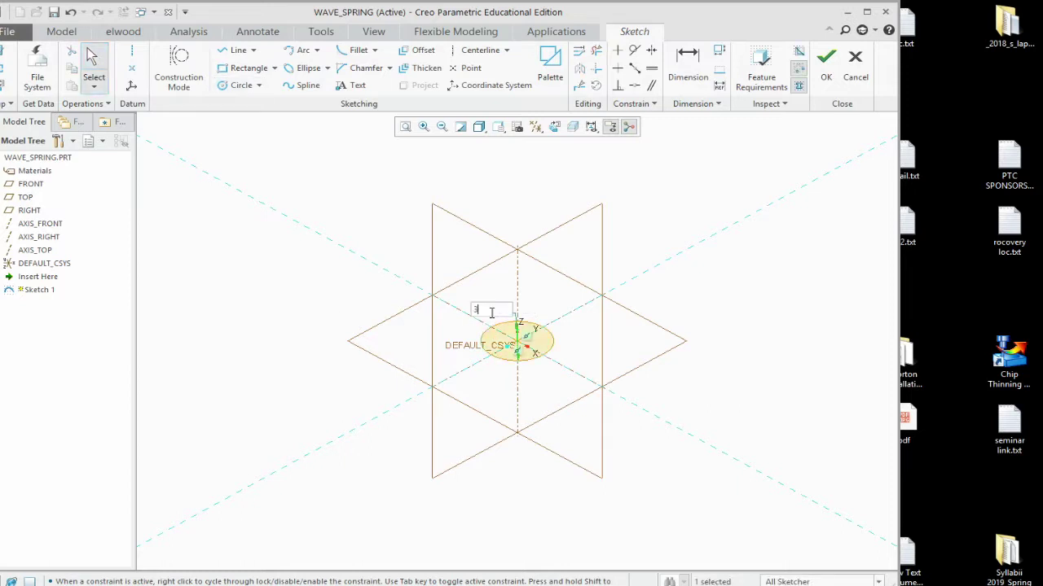
key(Return)
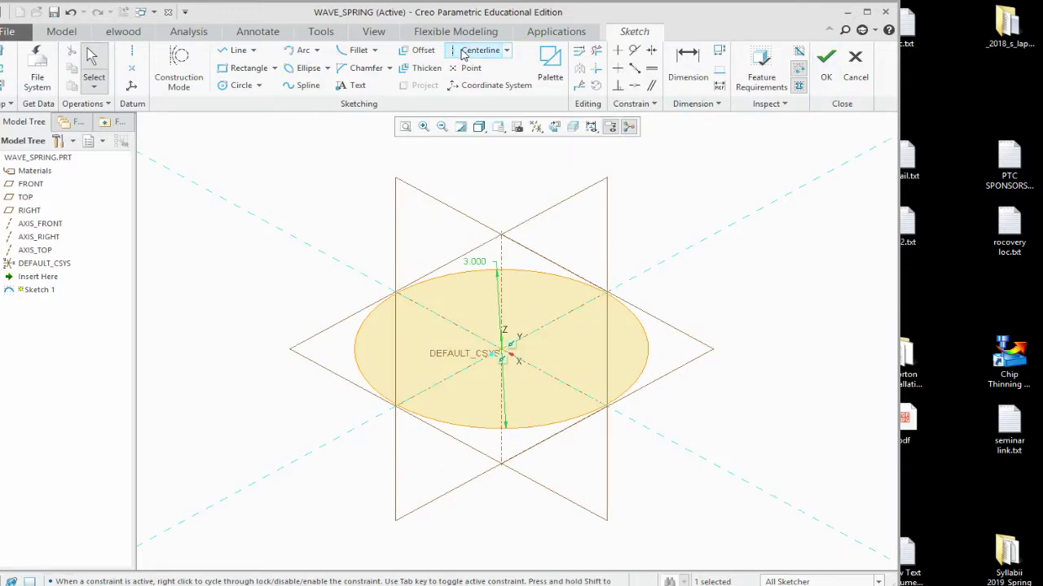
Step: Draw a horizontal centreline and a second centreline through the origin at 45° to it
click(468, 51)
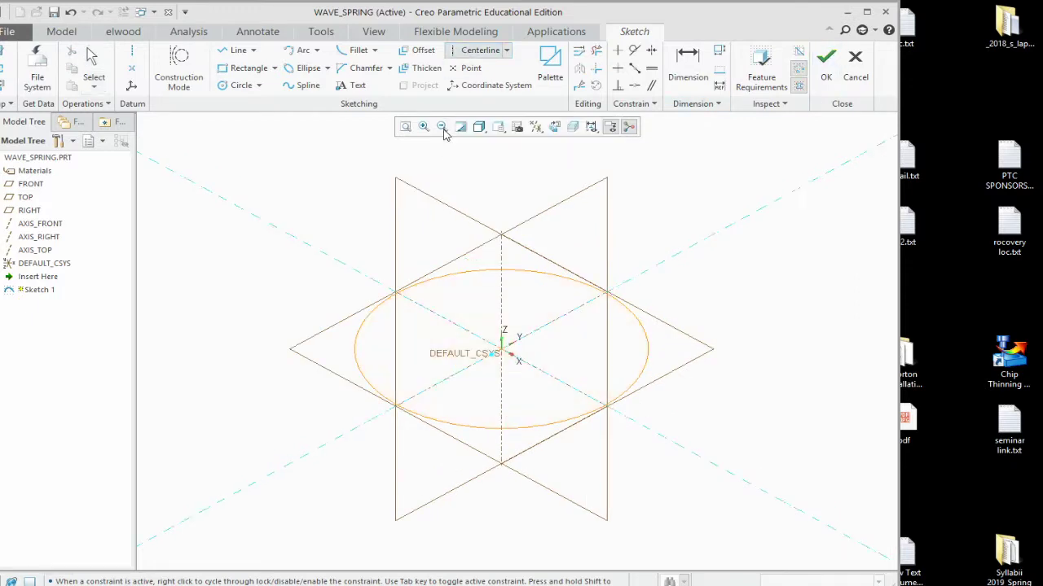
click(605, 352)
click(504, 355)
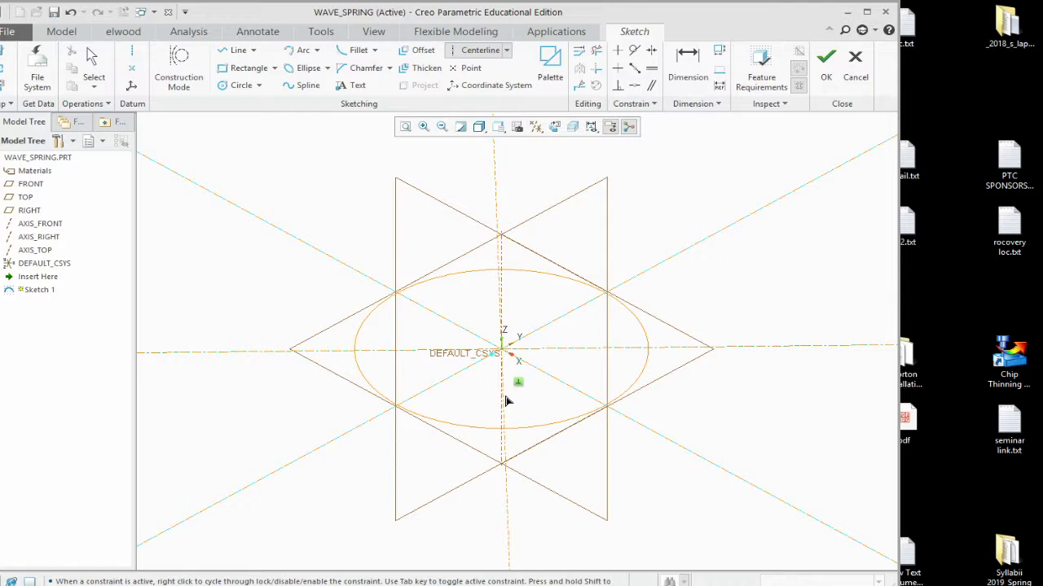
click(505, 400)
click(92, 64)
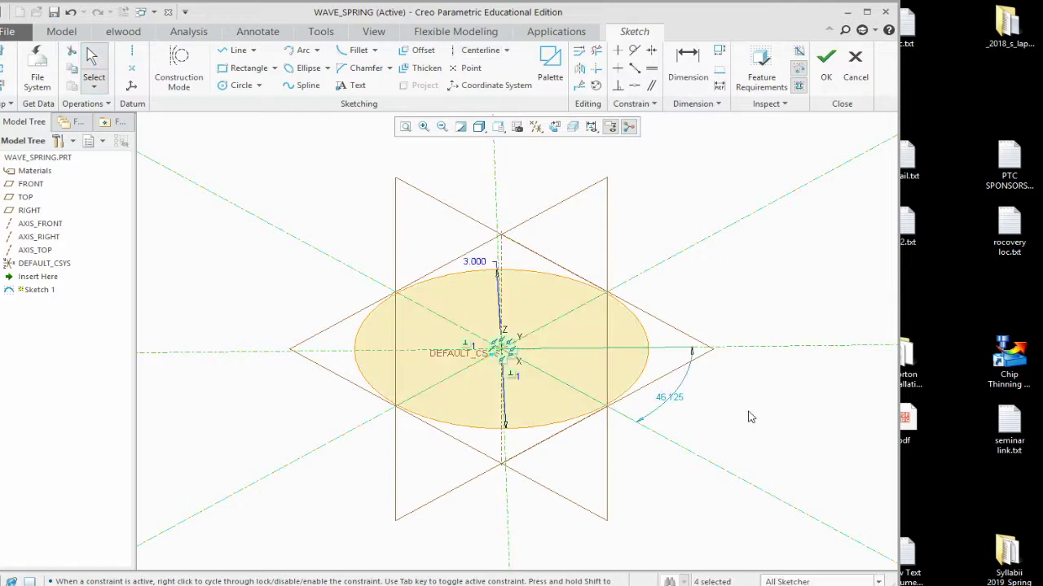
double_click(667, 399)
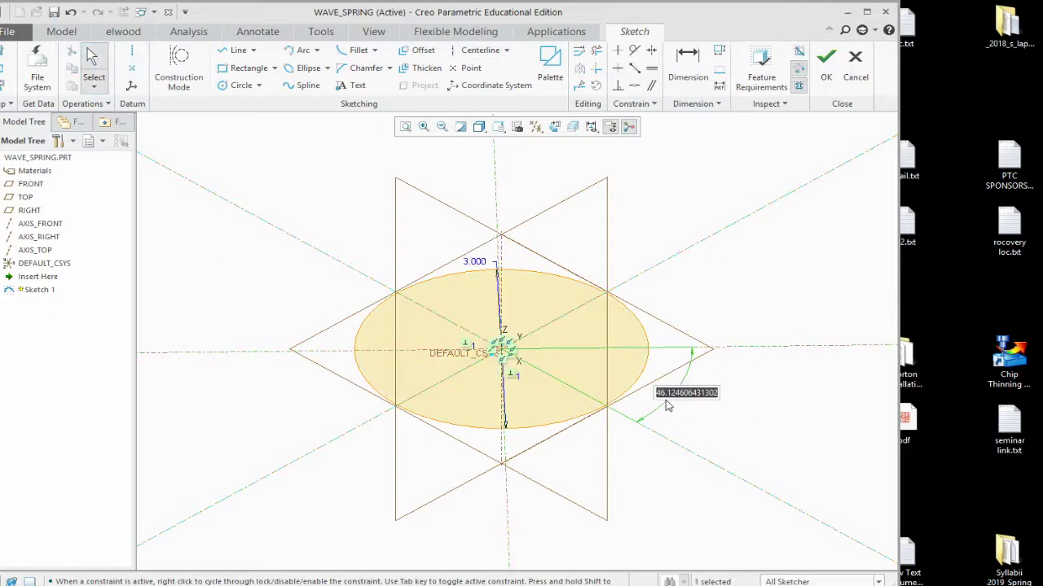
text(45)
key(Return)
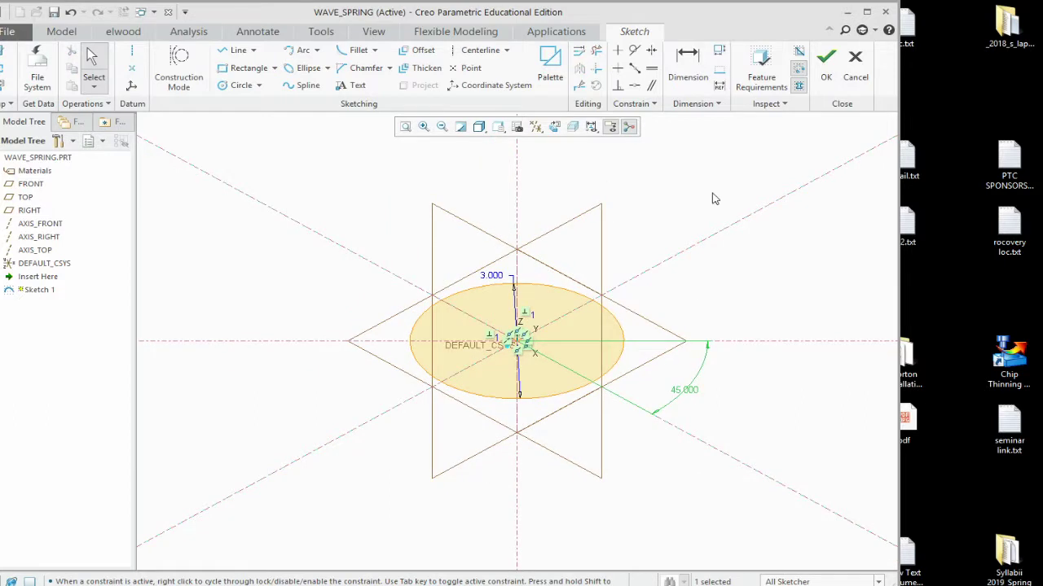
scroll(684, 318, up, 3)
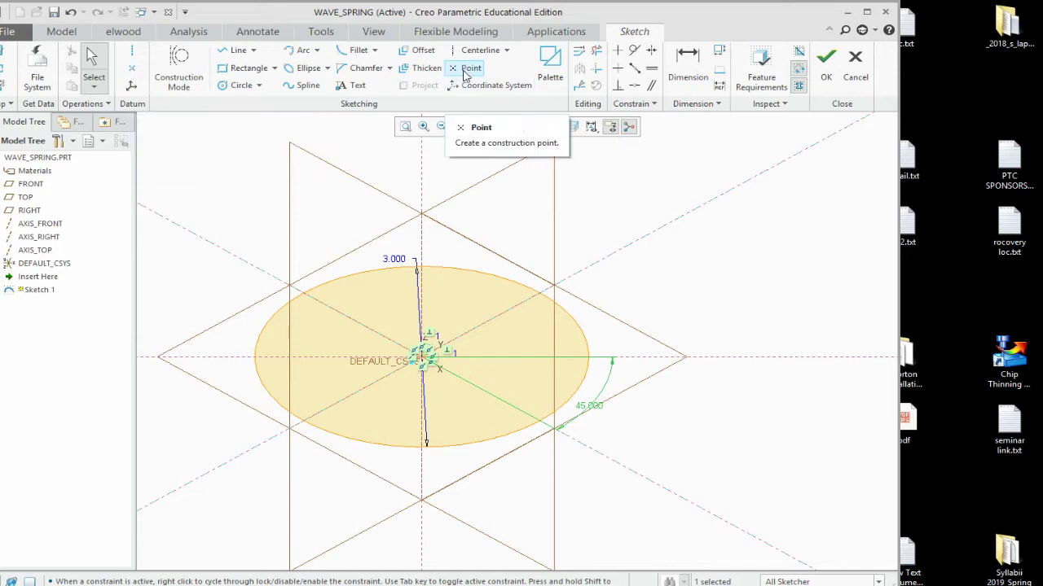
Step: Start placing sketch points at the circle–centreline intersections
click(132, 71)
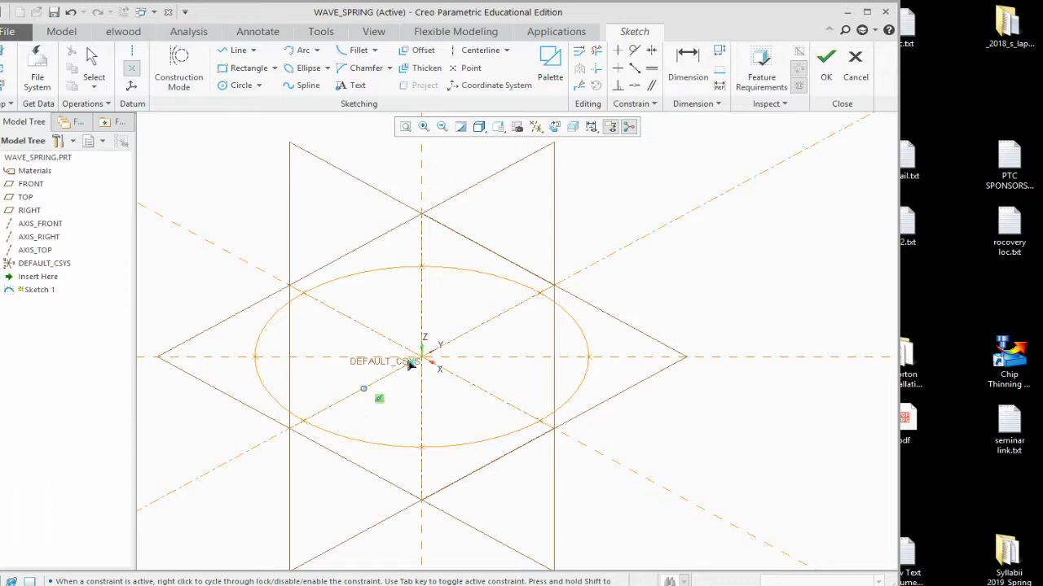
click(826, 61)
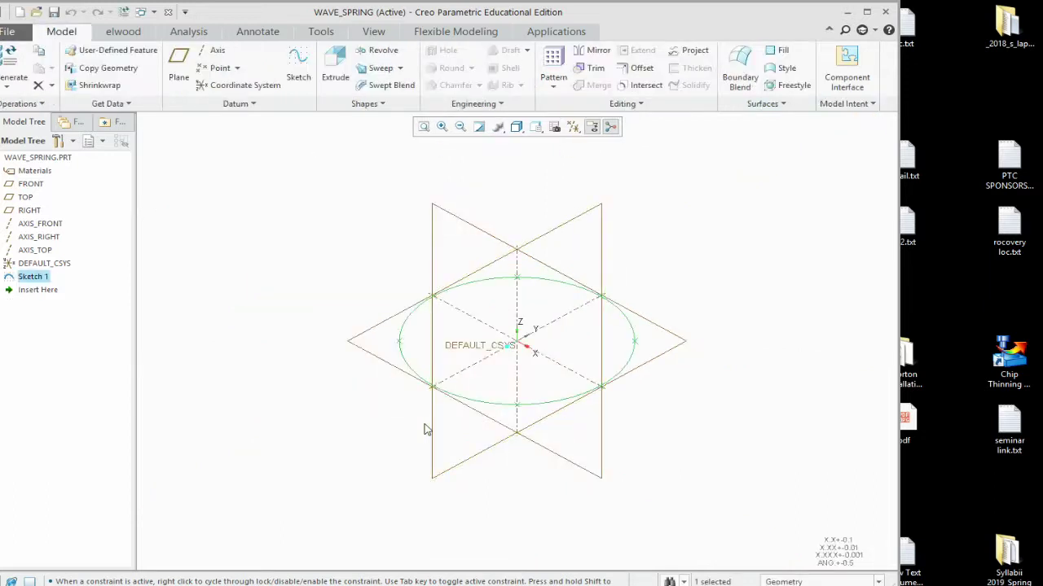
scroll(672, 320, down, 2)
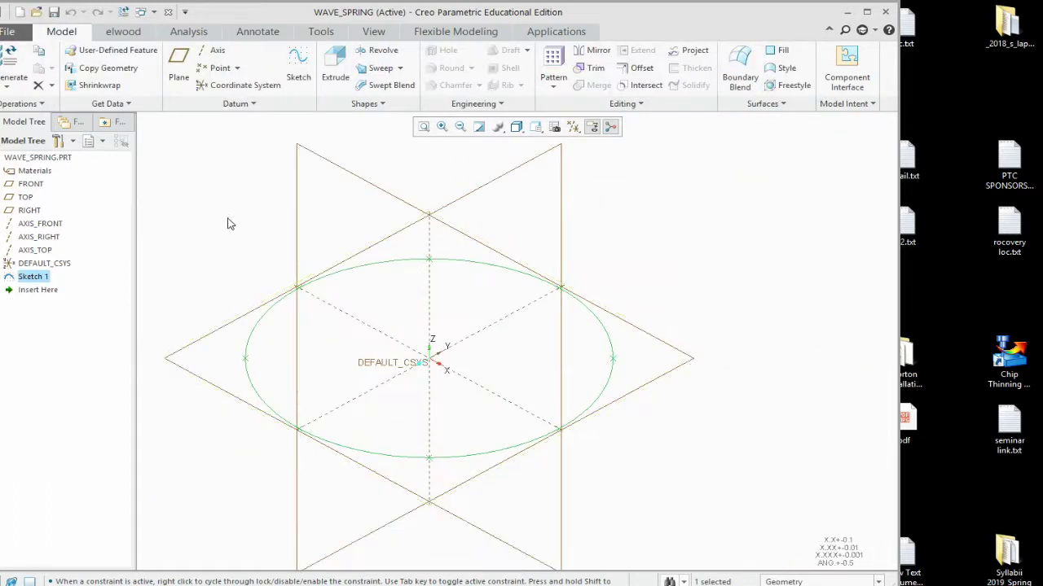
key(ctrl+d)
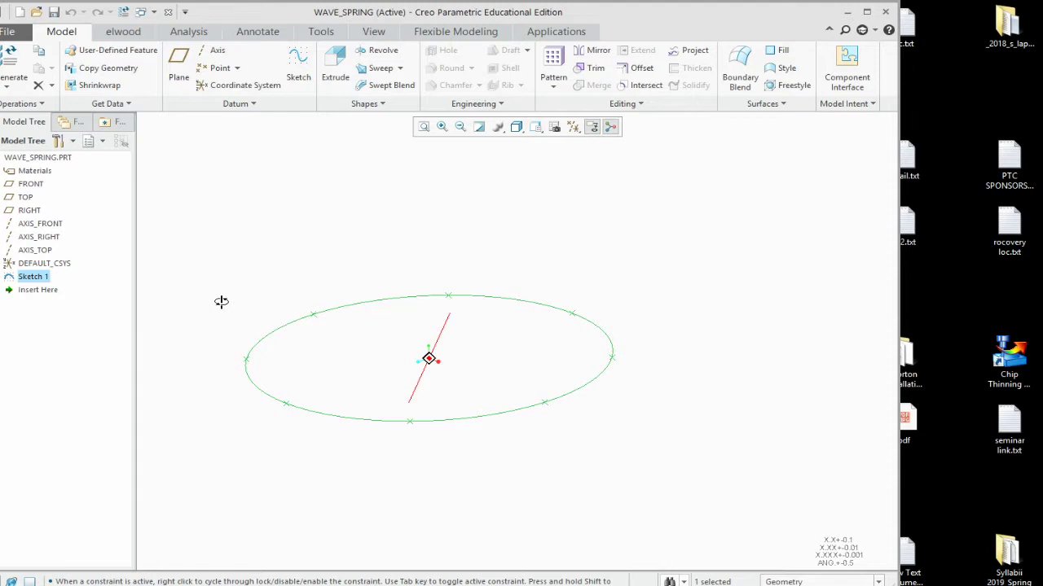
key(ctrl+d)
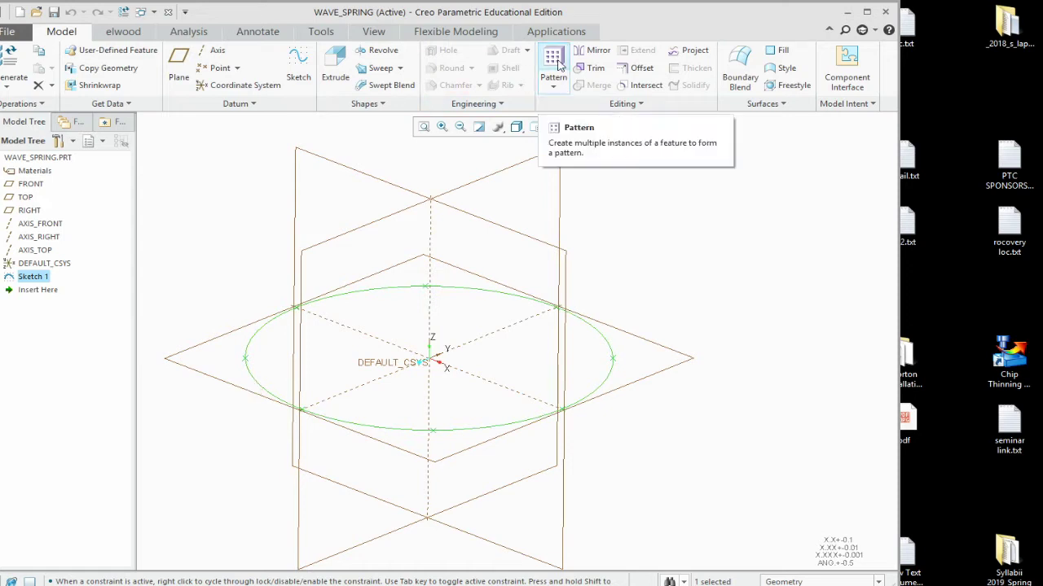
Step: Pattern Sketch 1 by Direction, using AXIS_TOP as the direction reference
click(557, 64)
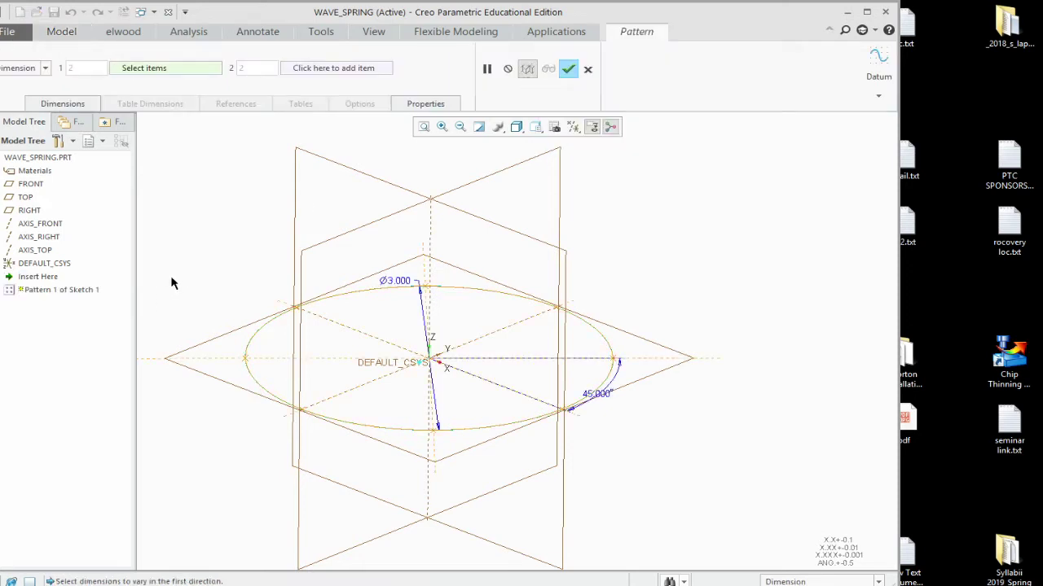
click(45, 68)
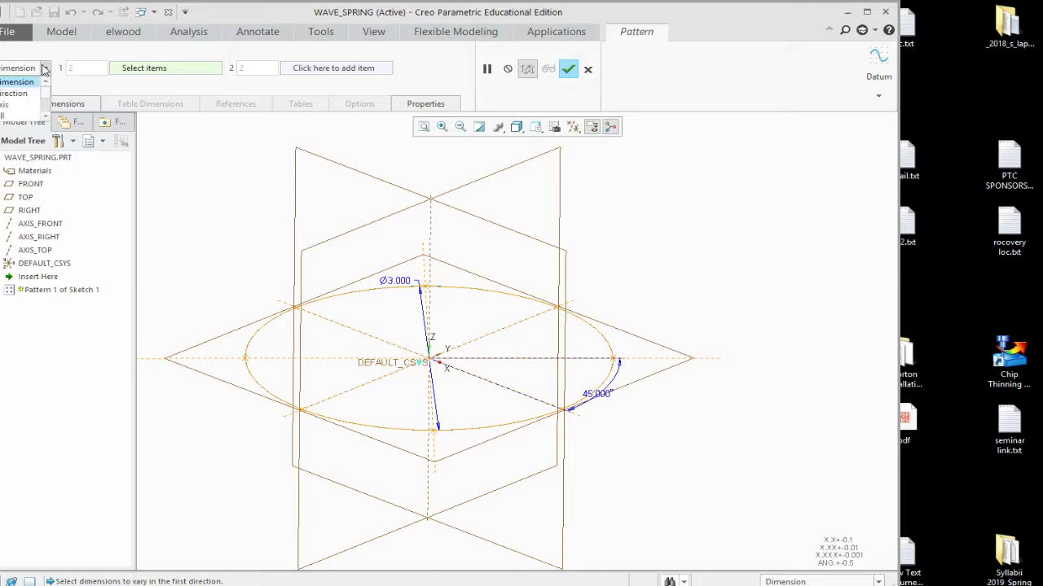
click(14, 93)
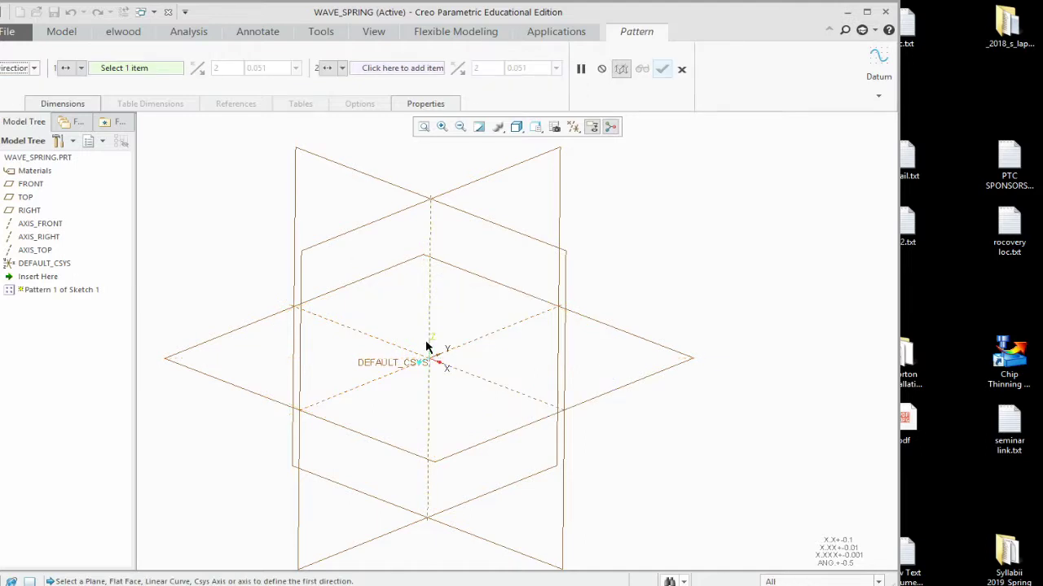
middle_drag(431, 349, 403, 348)
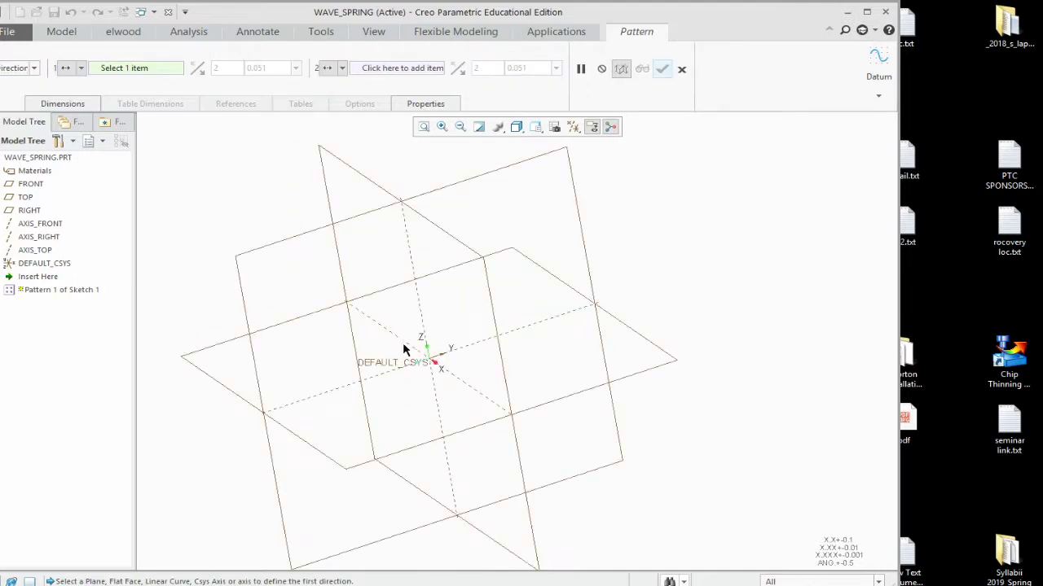
click(419, 303)
Step: Set the spacing between the two pattern members to 1.000
middle_drag(471, 418, 415, 429)
scroll(416, 429, down, 5)
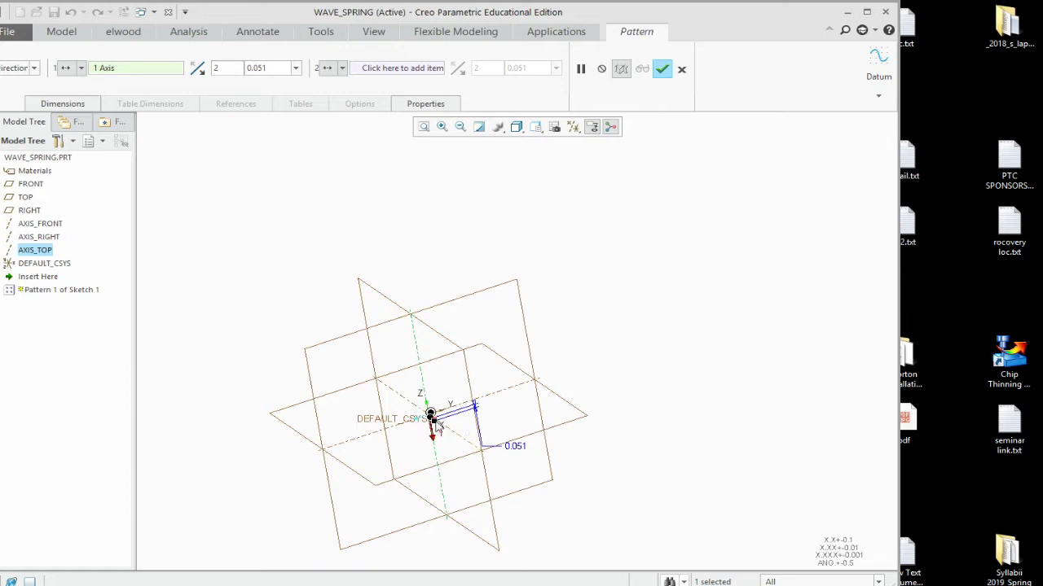
drag(437, 419, 432, 378)
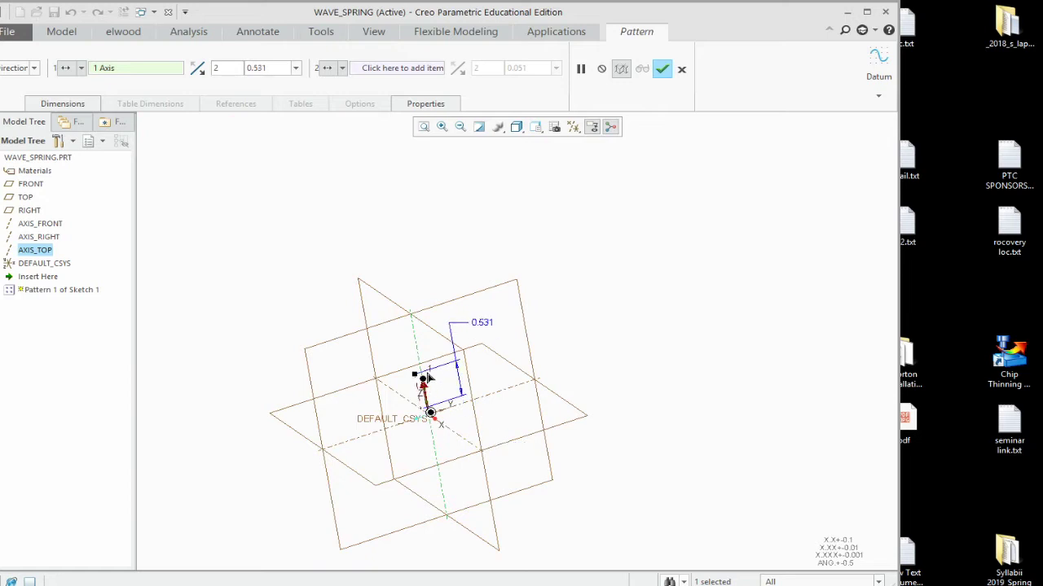
double_click(481, 323)
text(1)
key(Return)
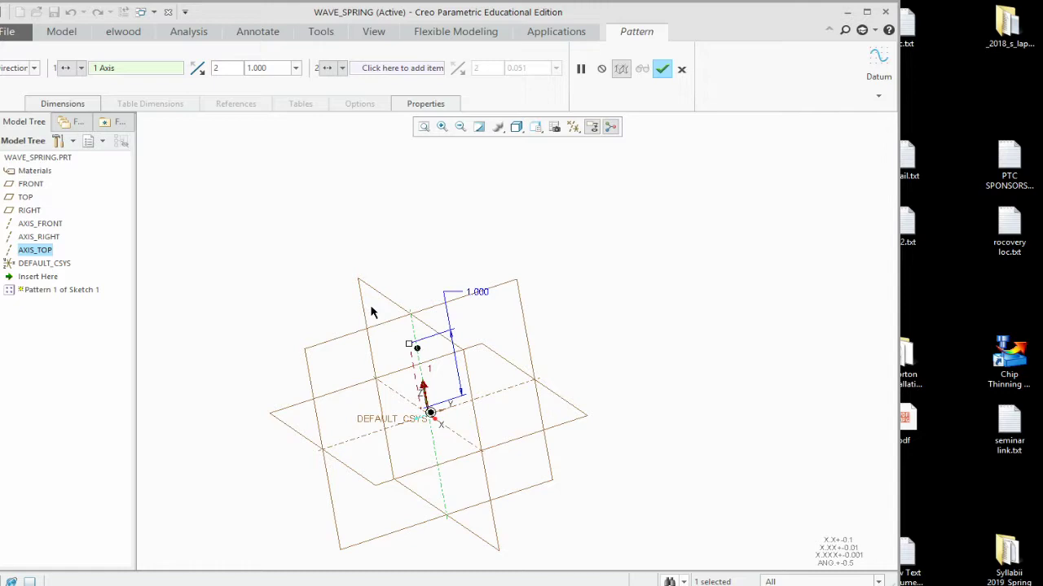
Step: Finish the pattern and display its two sketch instances and 1.000 spacing dimension
click(662, 70)
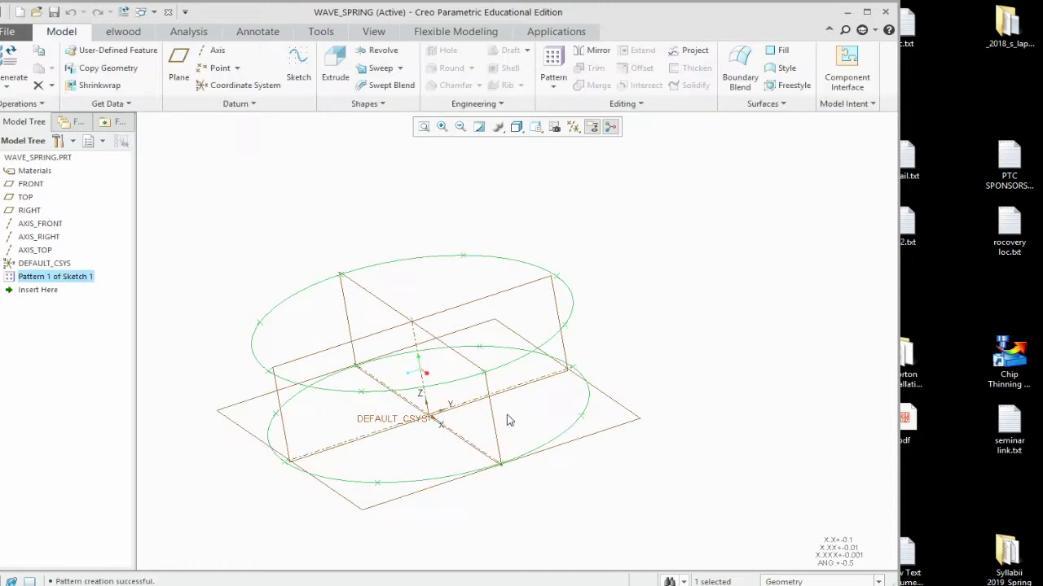
middle_drag(389, 402, 417, 397)
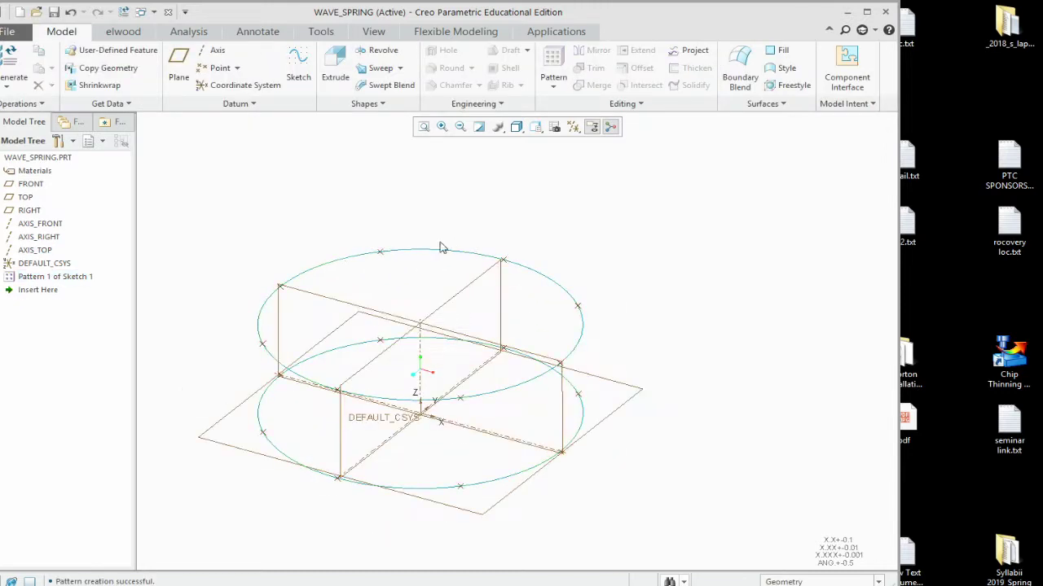
click(29, 279)
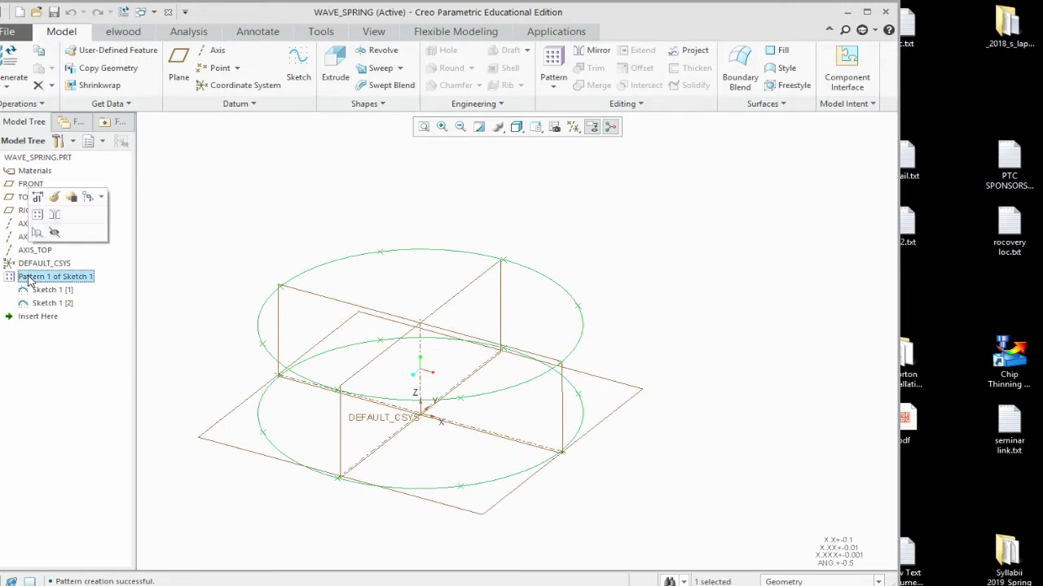
click(36, 197)
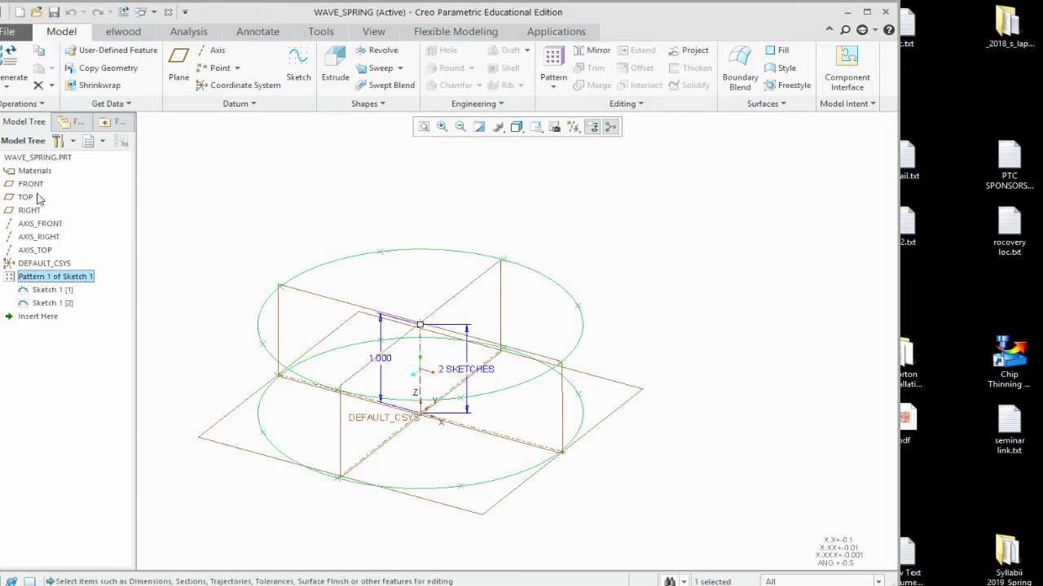
Step: Change the pattern spacing from 1.000 to 0.750, then to 0.600, and regenerate
double_click(384, 359)
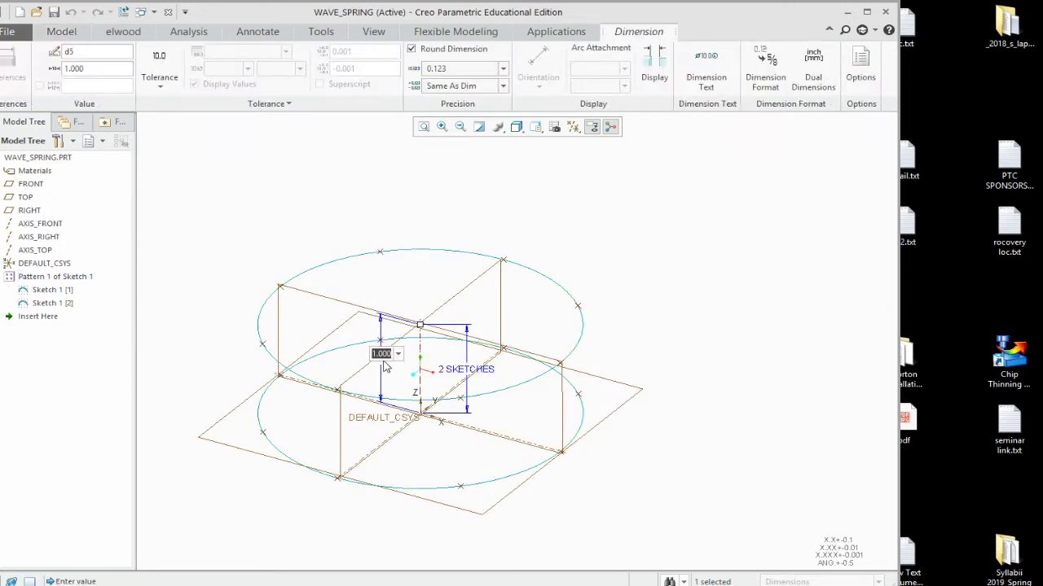
key(BackSpace)
text(.75)
key(Return)
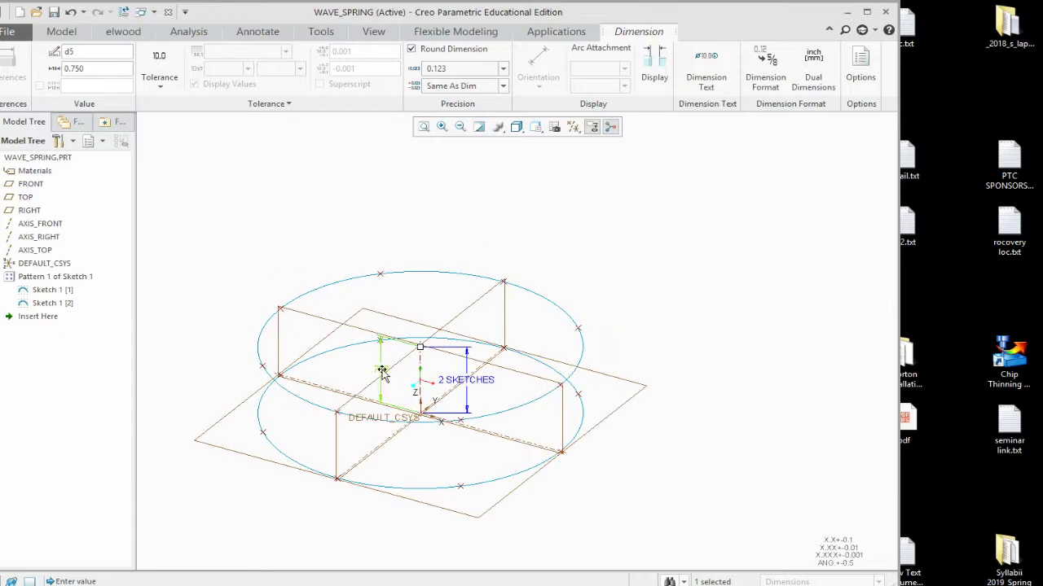
double_click(383, 368)
key(BackSpace)
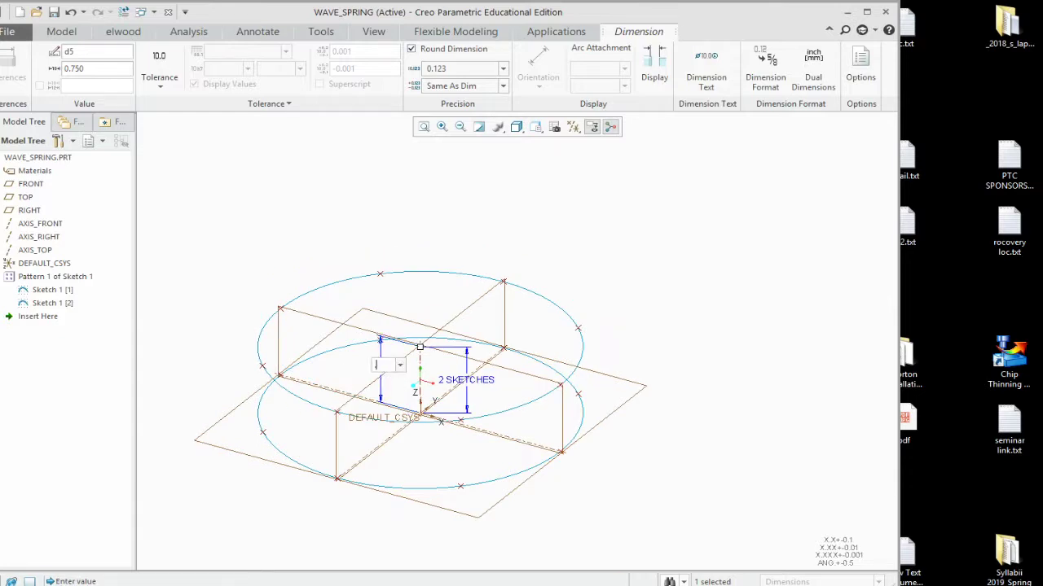
text(.6)
key(Return)
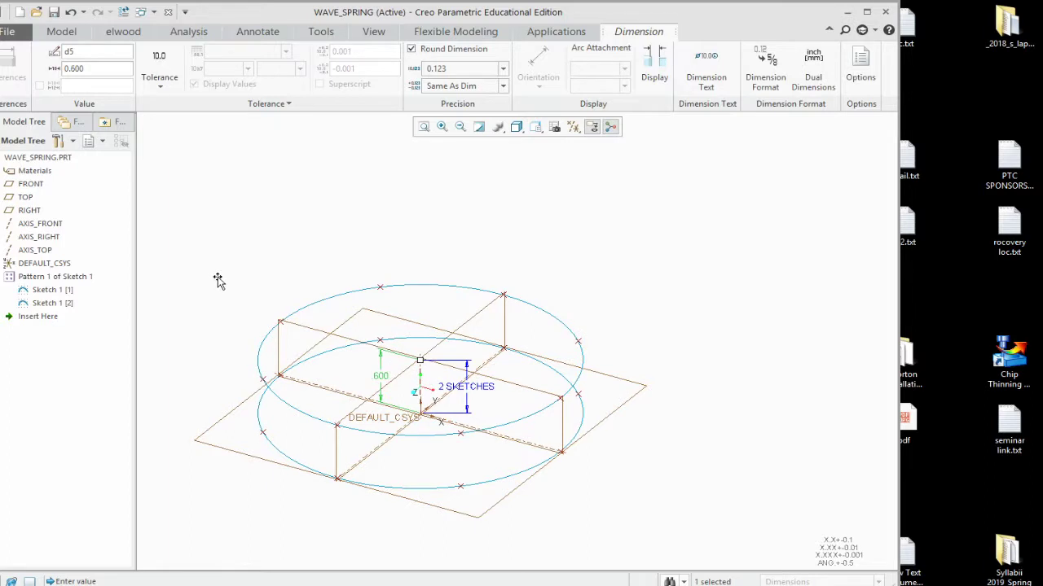
click(204, 308)
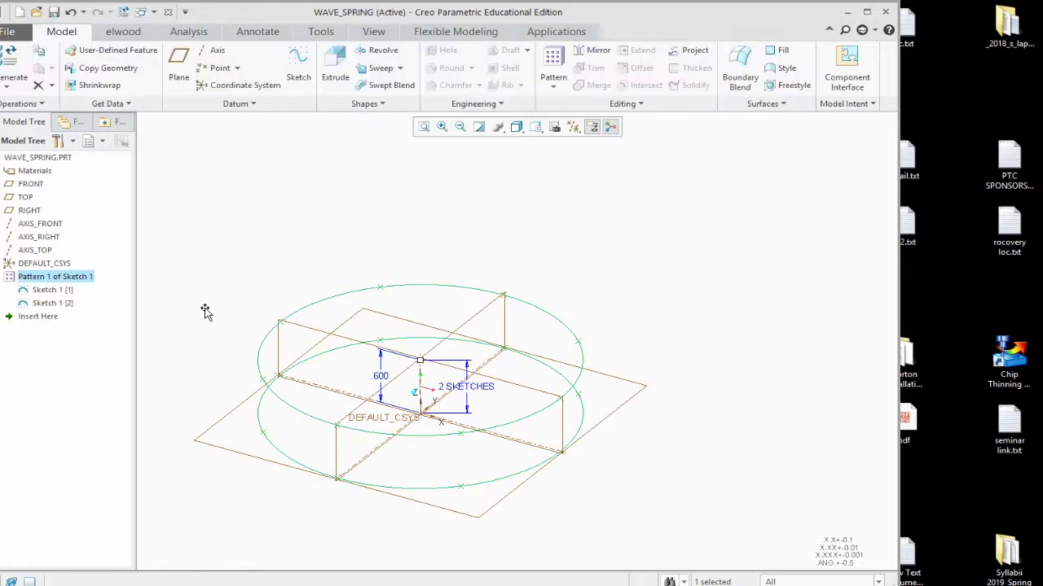
click(205, 312)
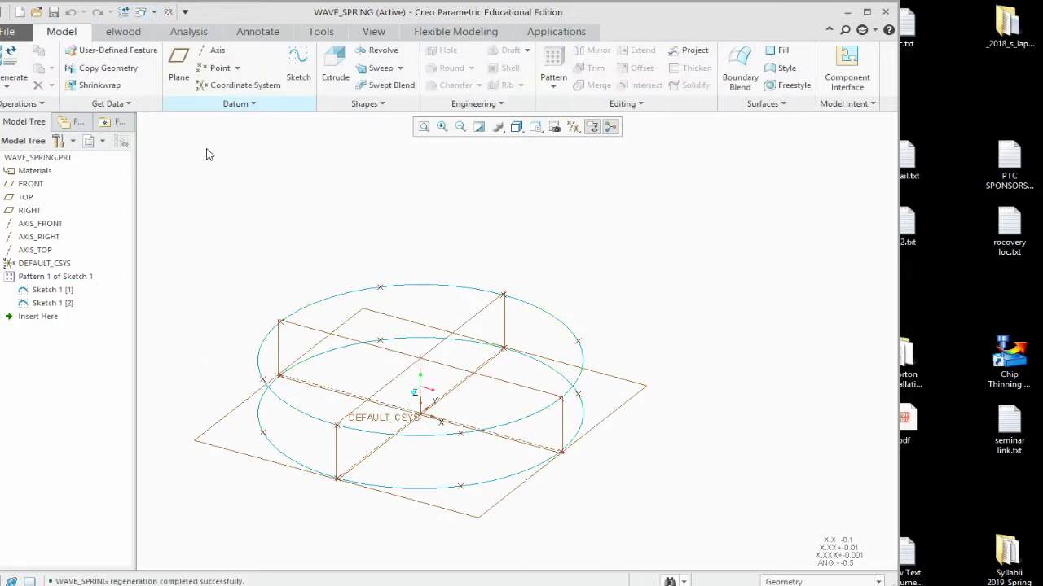
Step: Save the WAVE_SPRING part and open the datum curve options
key(ctrl+s)
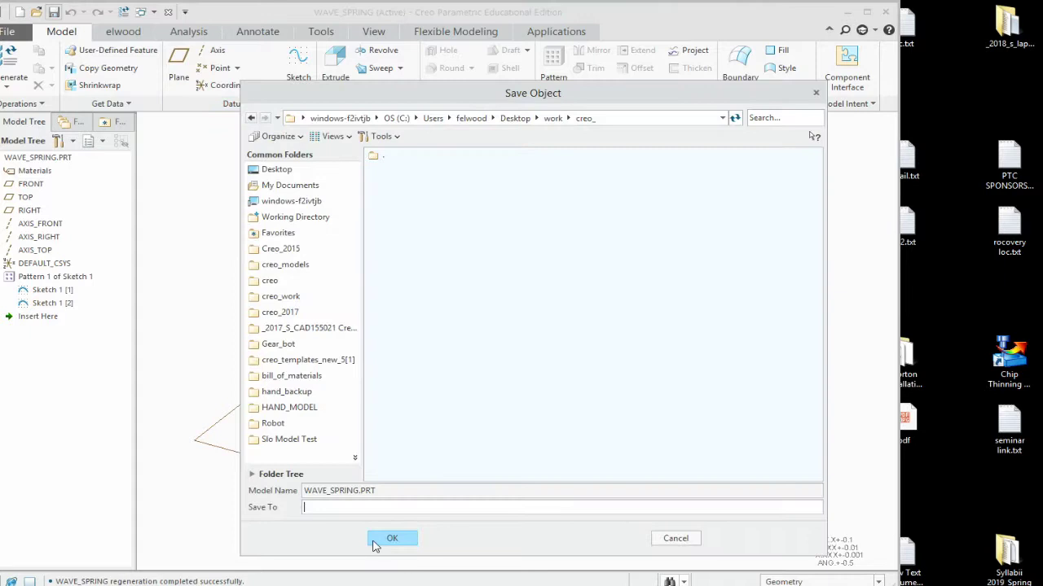
click(377, 540)
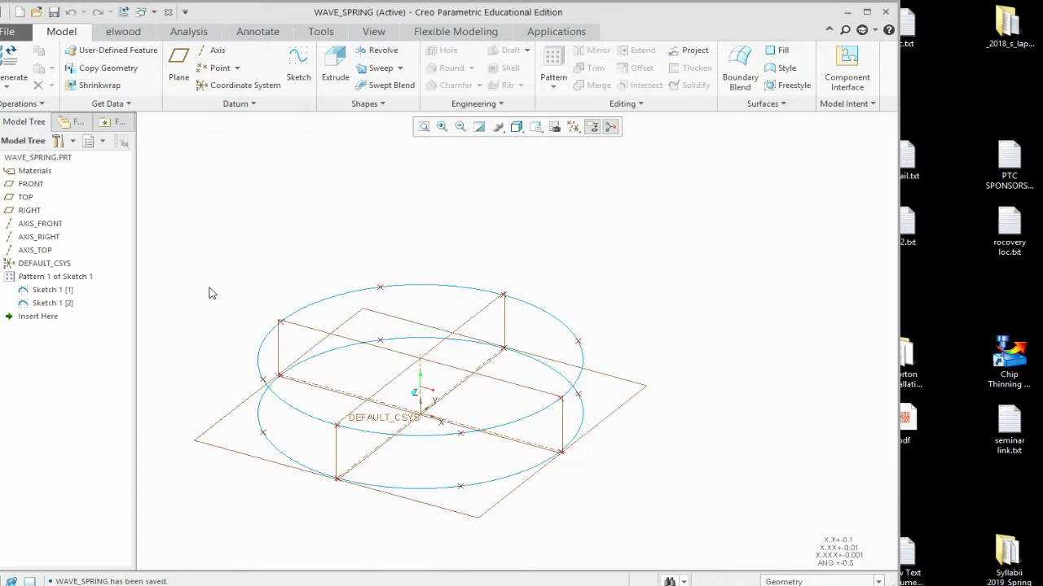
click(206, 107)
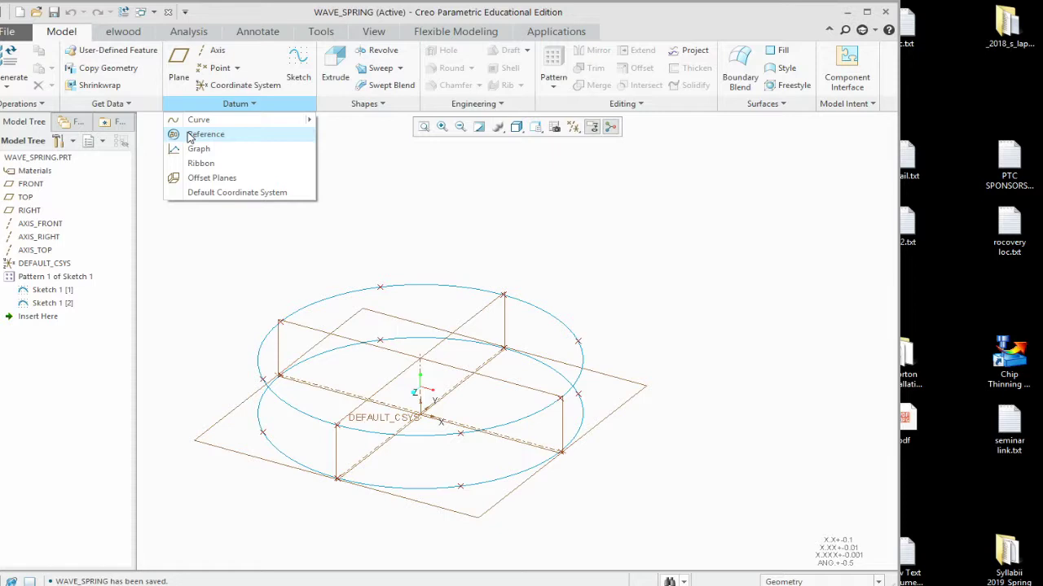
mouse_move(200, 120)
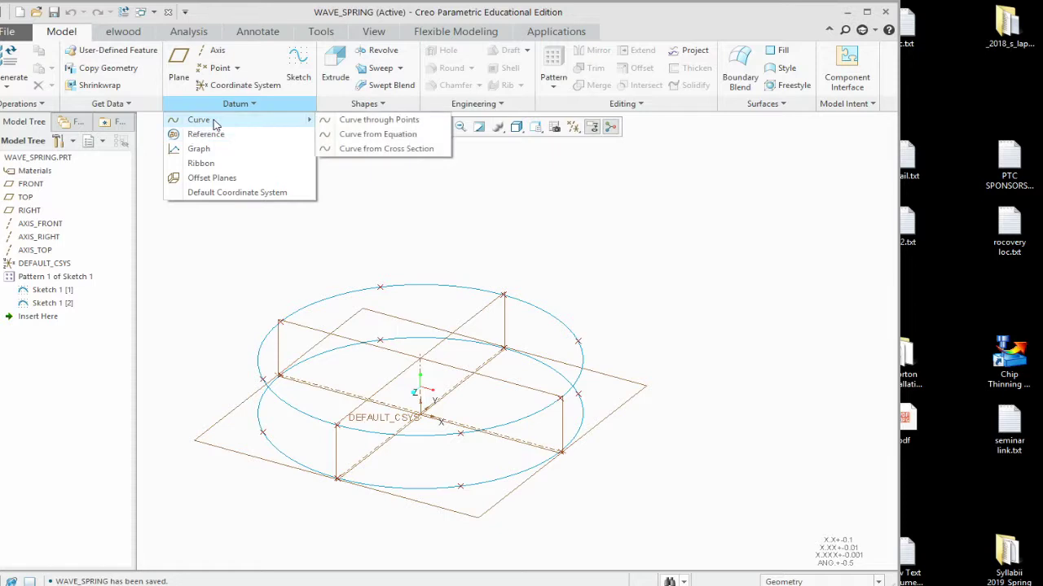
Step: Create a curve through points alternating between the lower and upper ring points
click(352, 123)
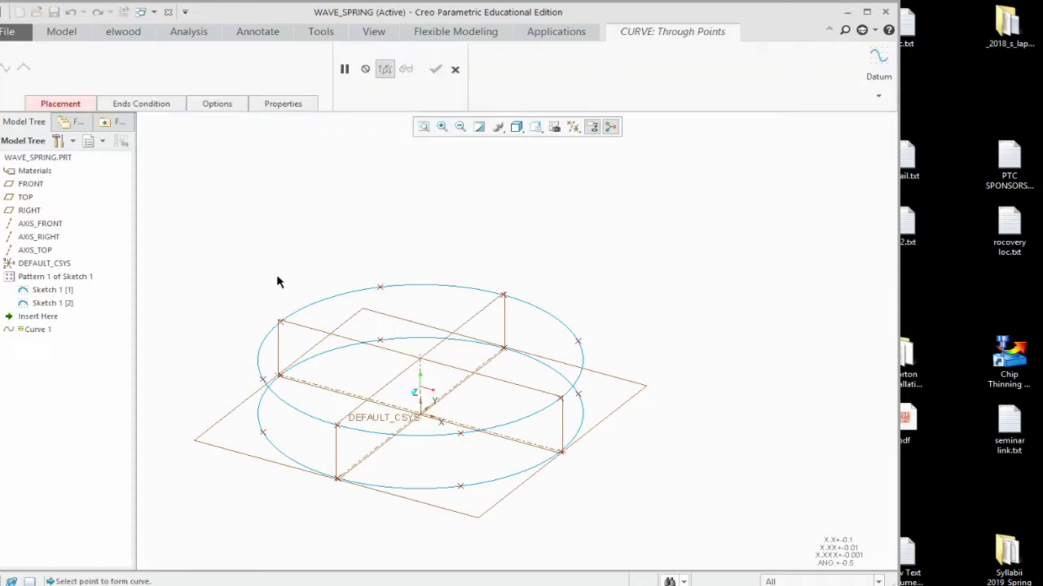
click(338, 426)
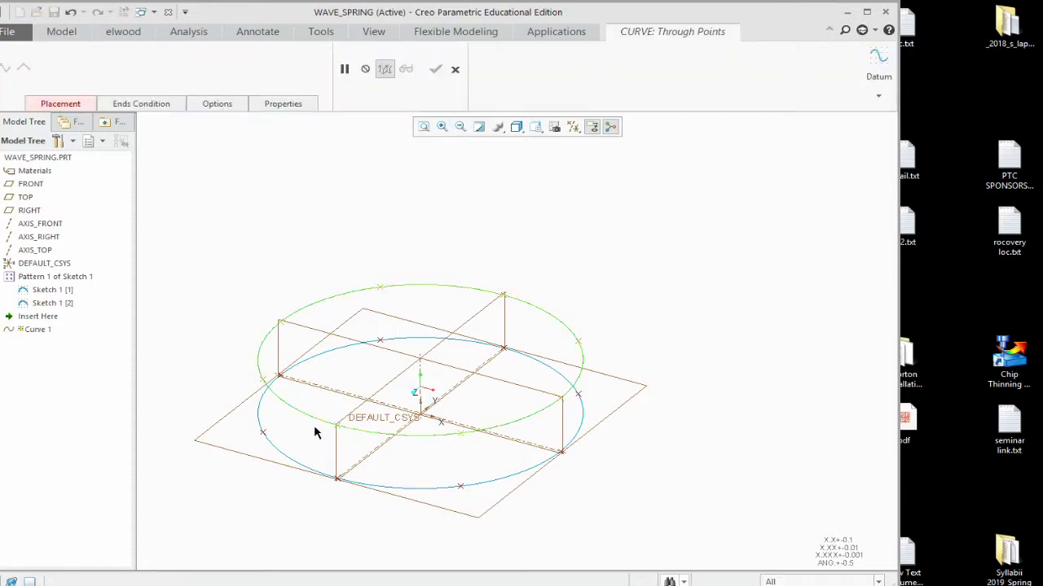
click(263, 432)
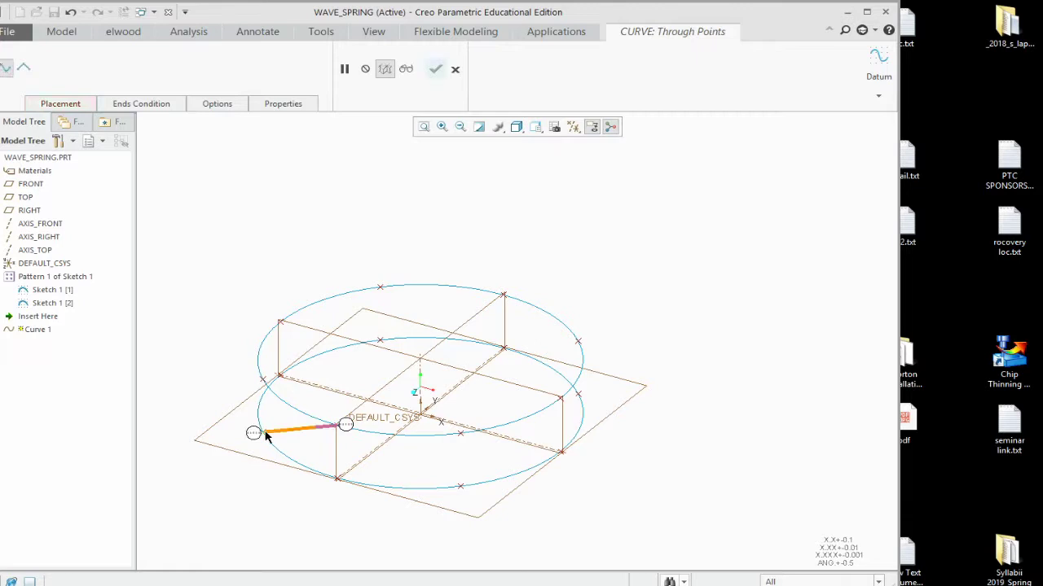
click(281, 323)
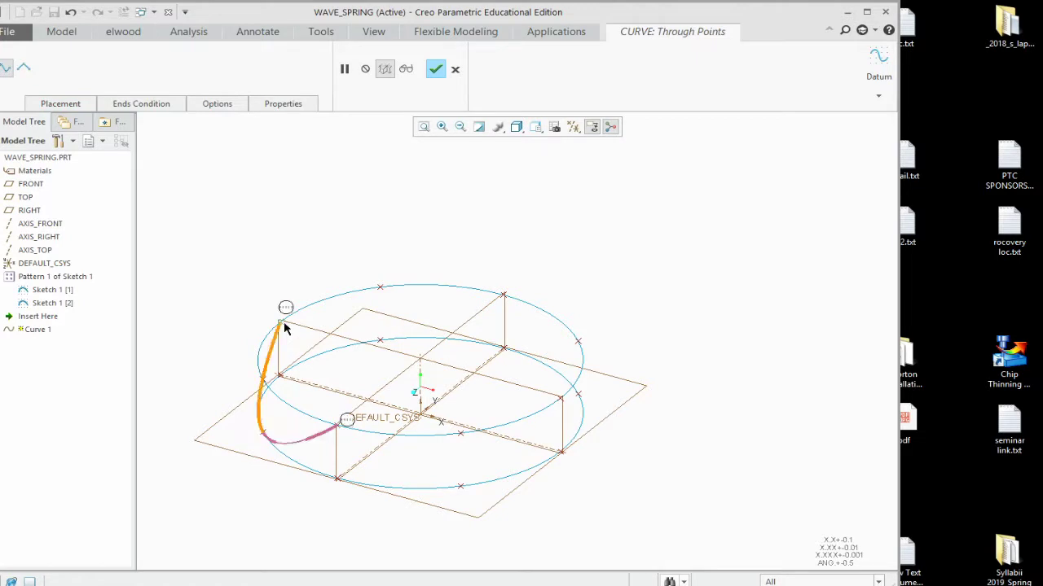
click(379, 342)
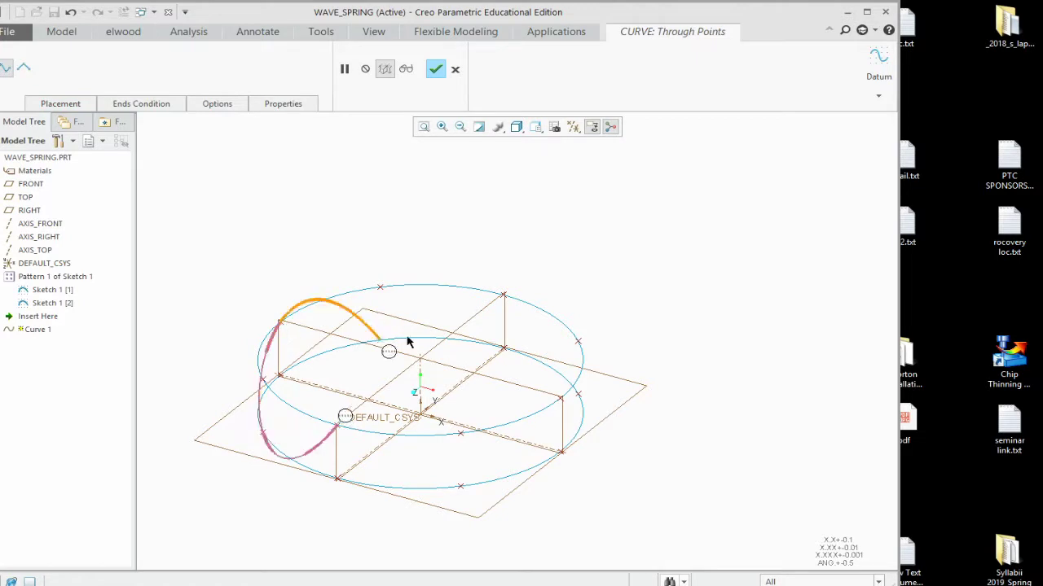
click(503, 298)
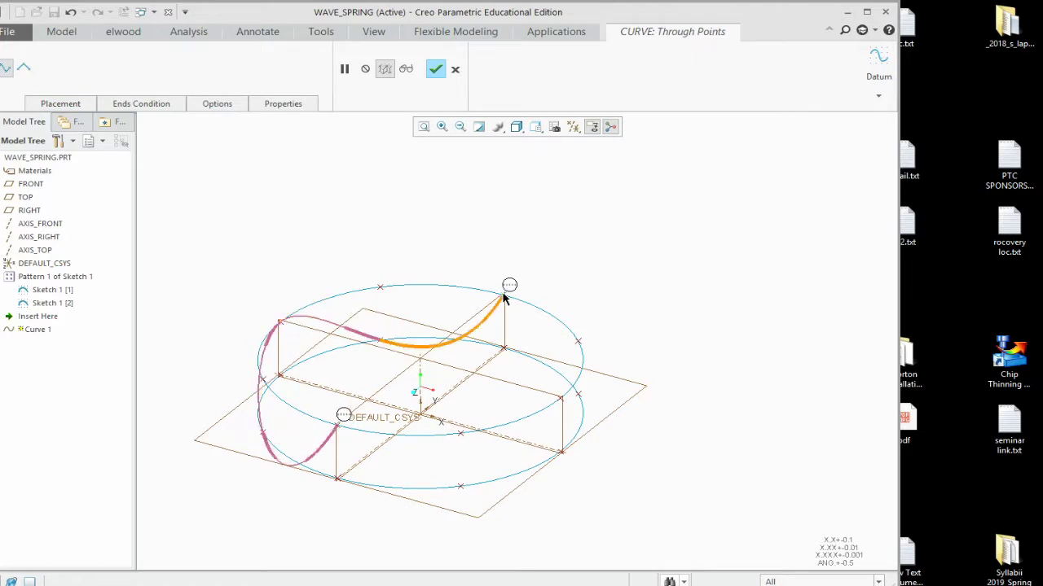
click(561, 398)
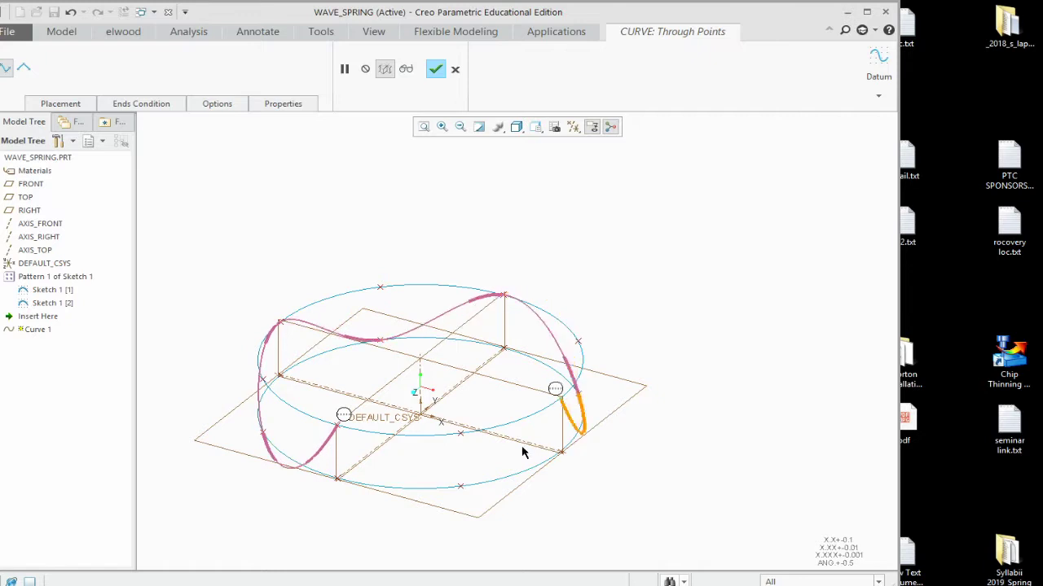
click(462, 488)
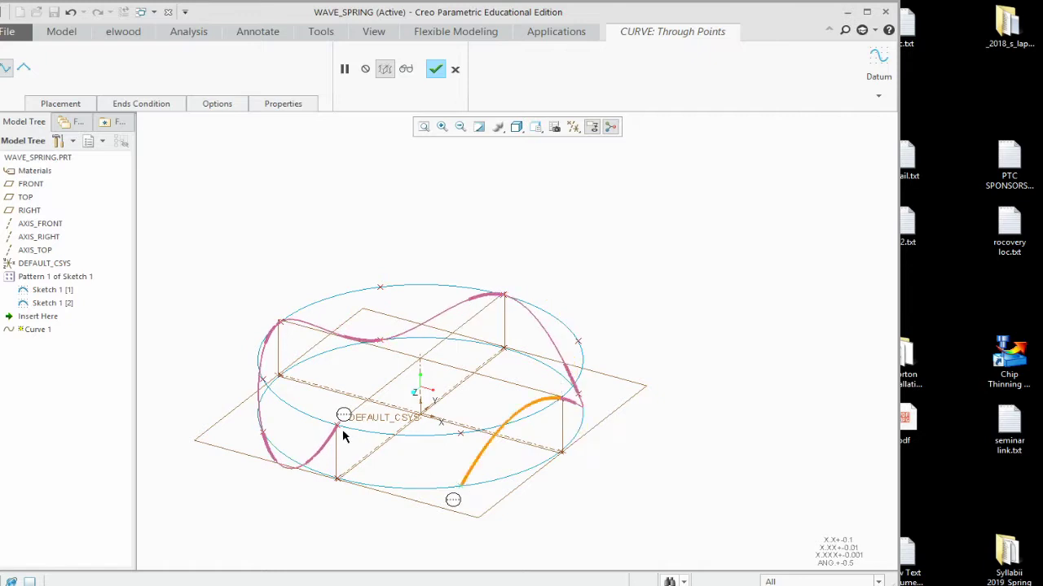
scroll(342, 437, down, 5)
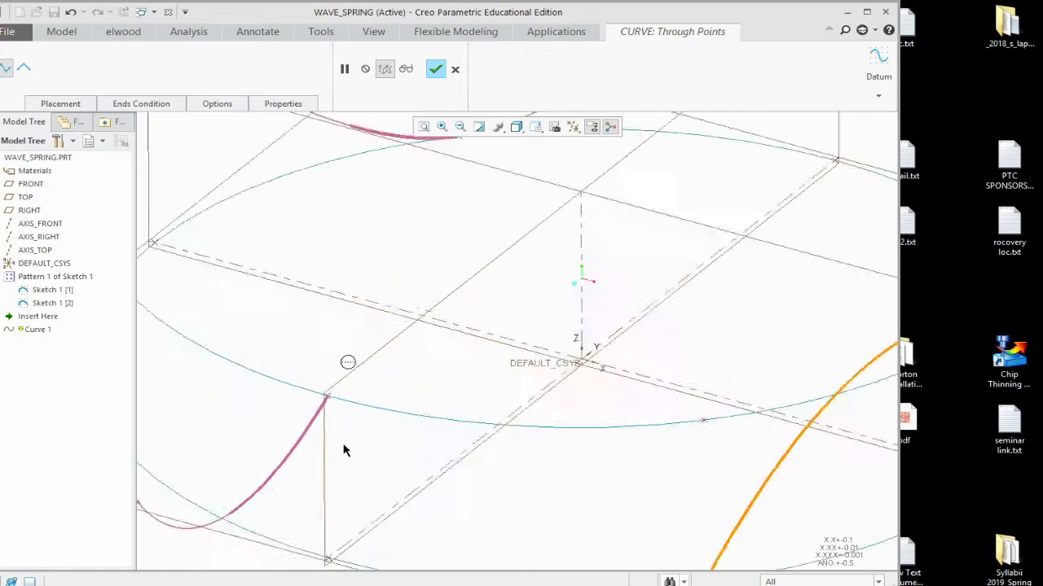
Step: Close the wavy curve back on its starting point
click(323, 385)
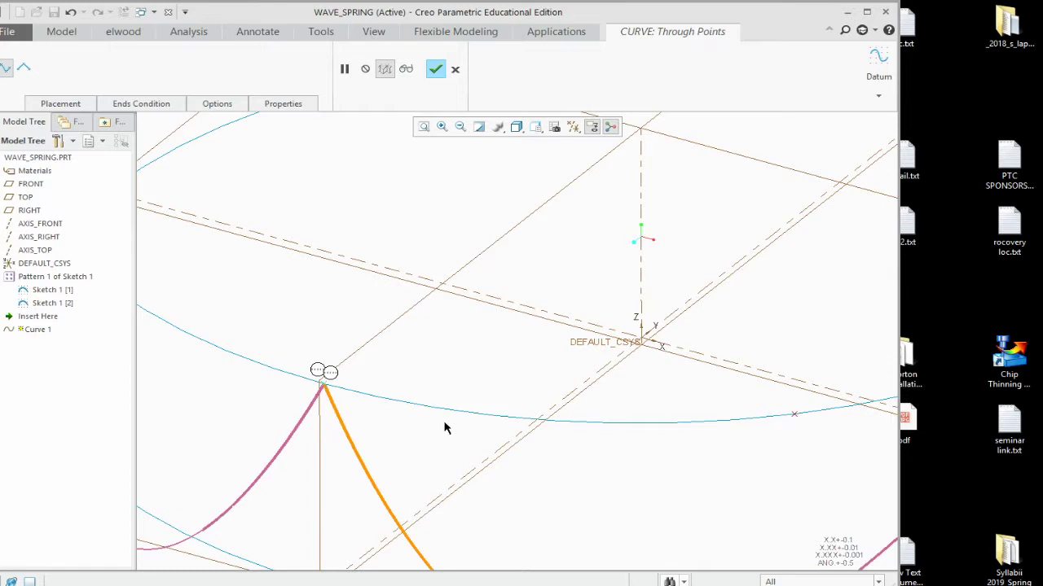
scroll(445, 428, down, 5)
scroll(379, 435, up, 5)
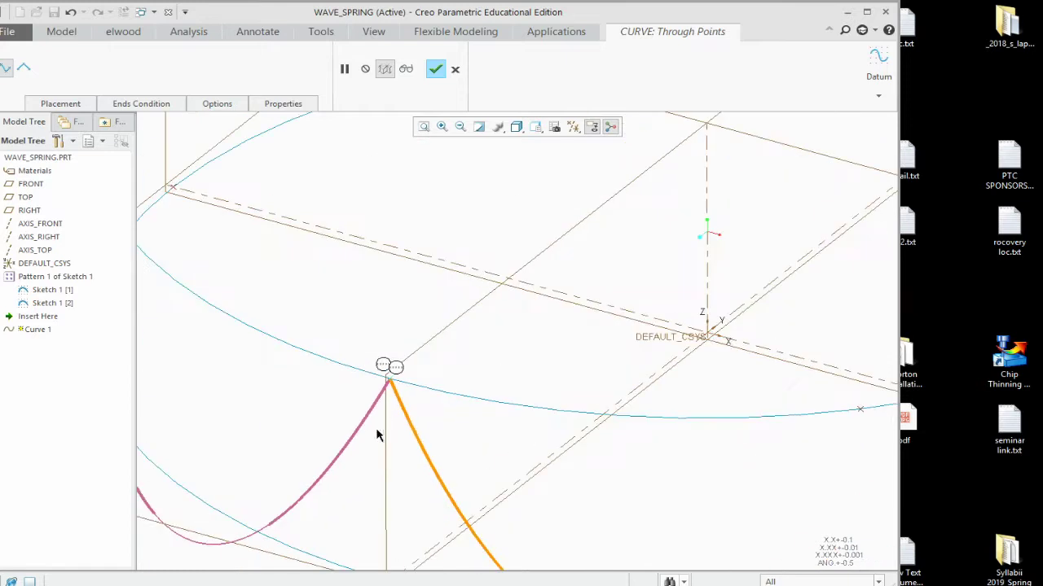
Step: Make both curve ends tangent to the green ring curve, then restore the standard view
right_click(395, 367)
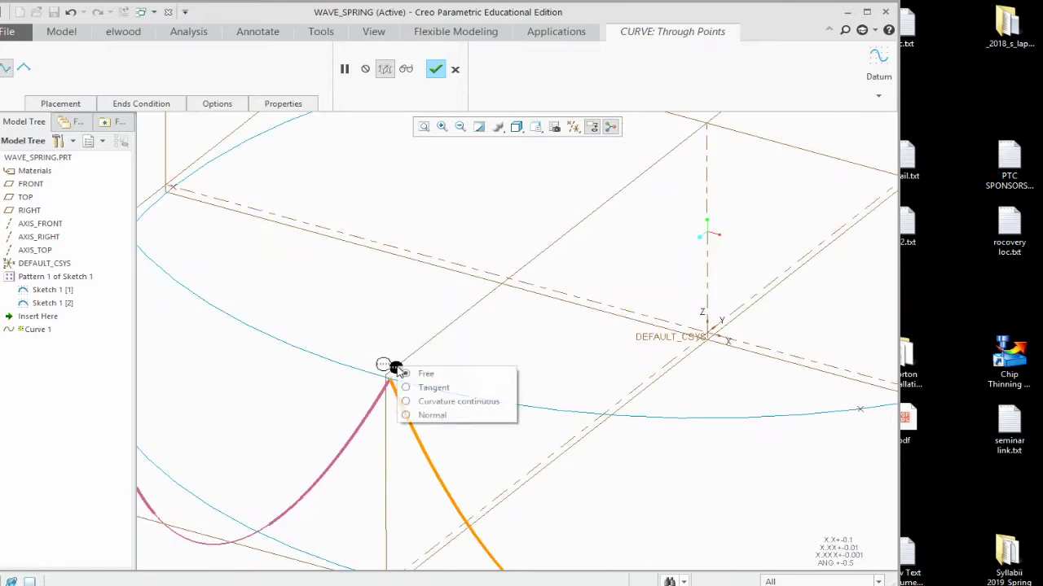
click(427, 391)
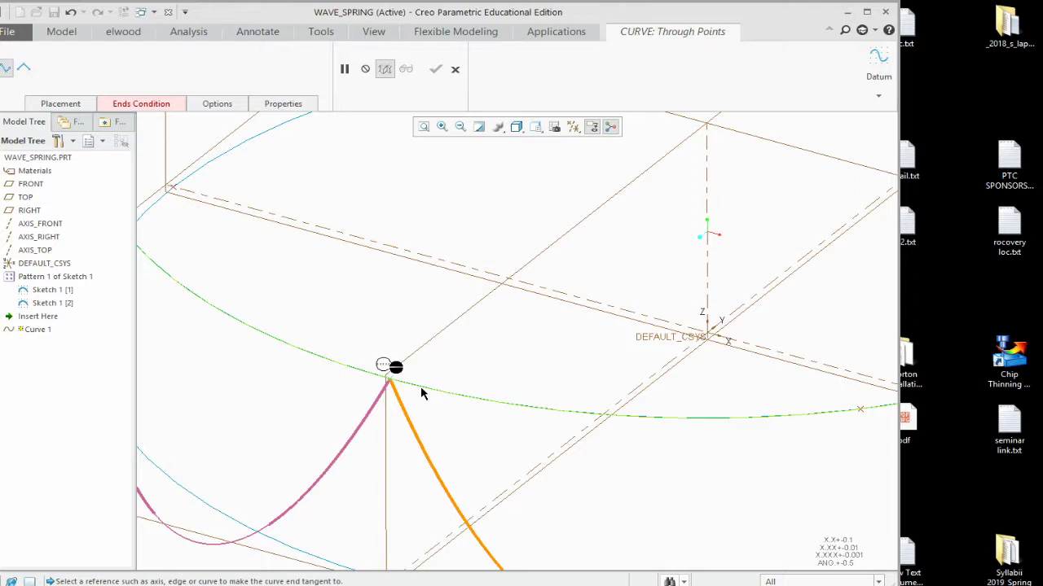
click(422, 392)
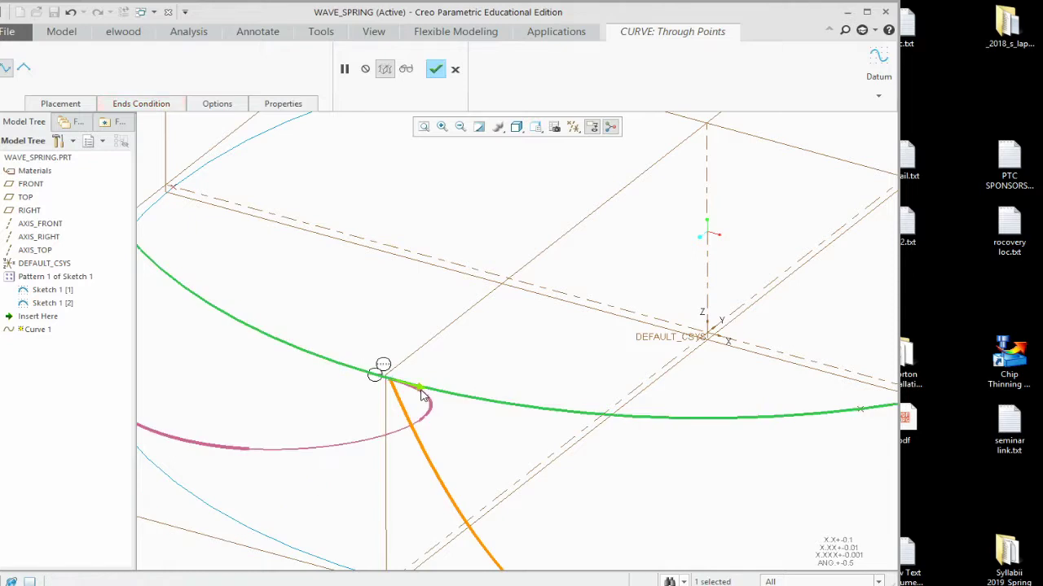
right_click(382, 364)
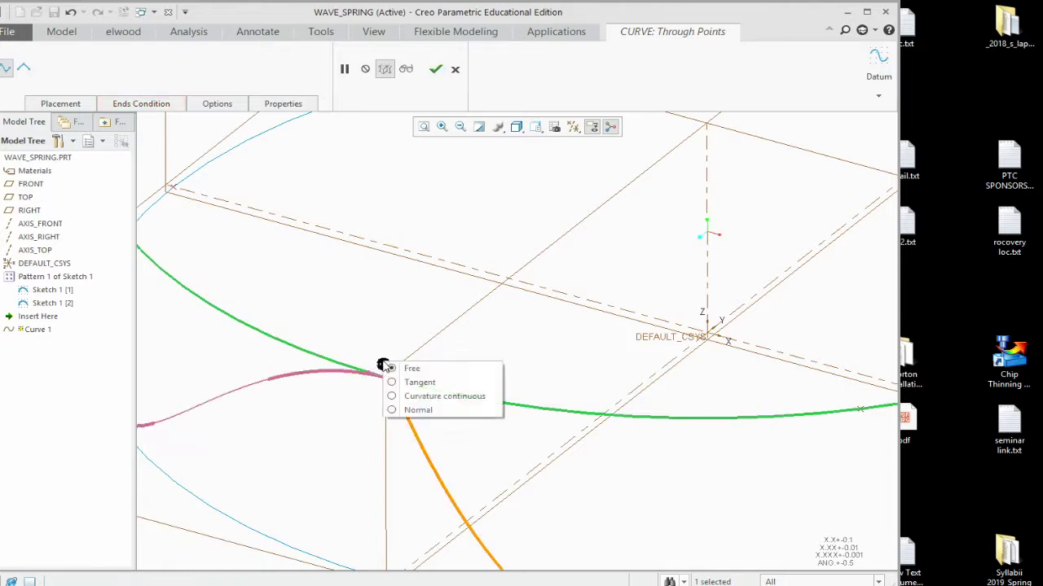
click(417, 382)
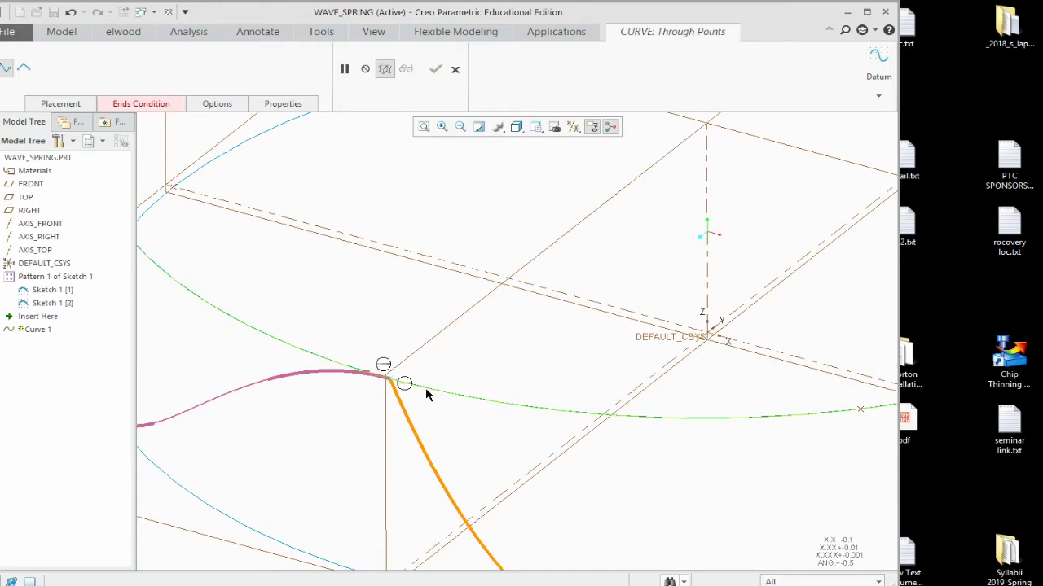
click(424, 392)
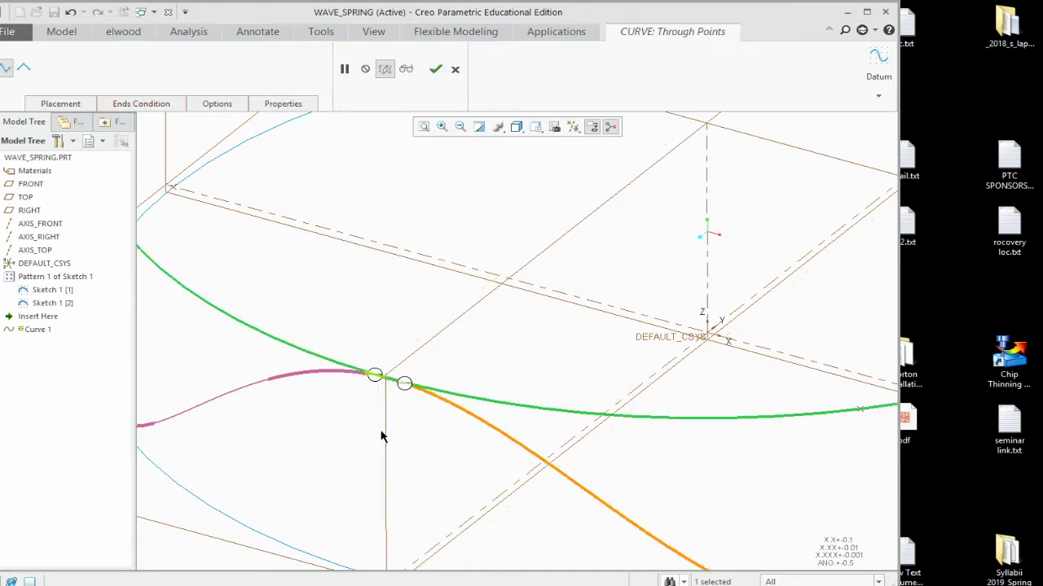
mouse_move(381, 437)
middle_down()
mouse_move(374, 400)
mouse_move(377, 427)
middle_up()
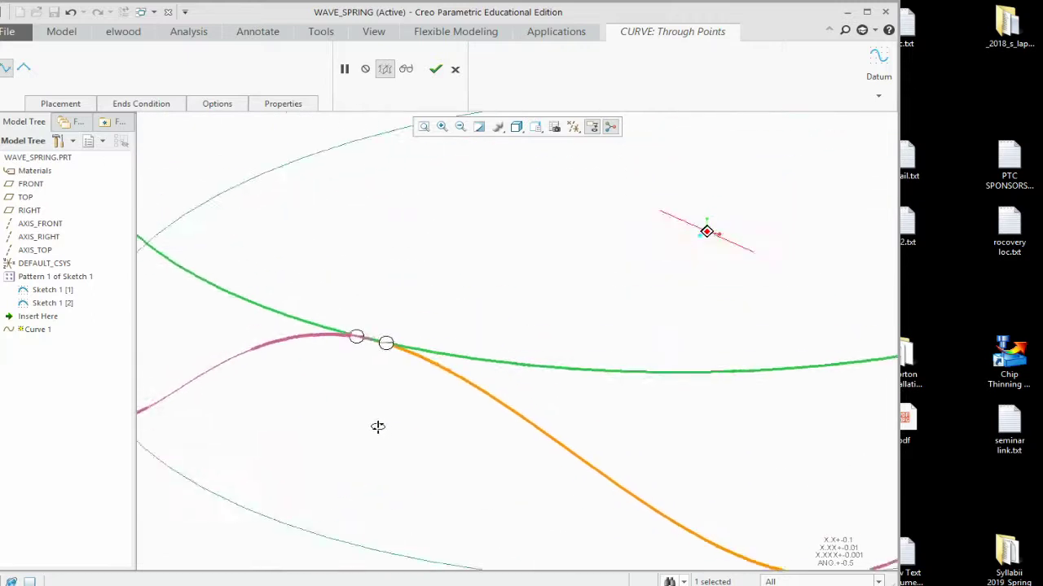
key(ctrl+d)
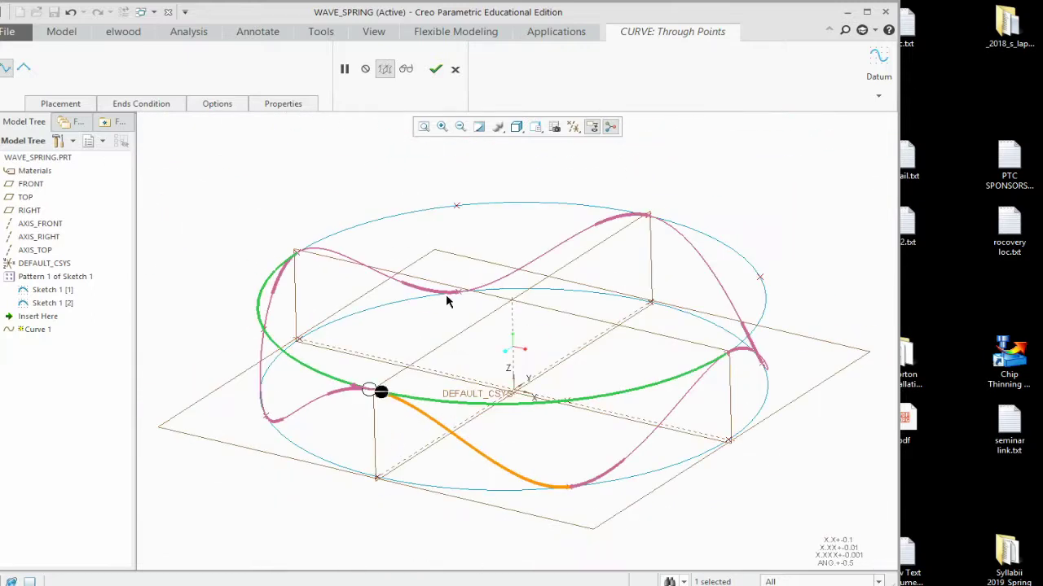
Step: Finish Curve 1 and hide Sketch 1 copies [1] and [2], leaving only the wavy loop
click(437, 72)
click(227, 366)
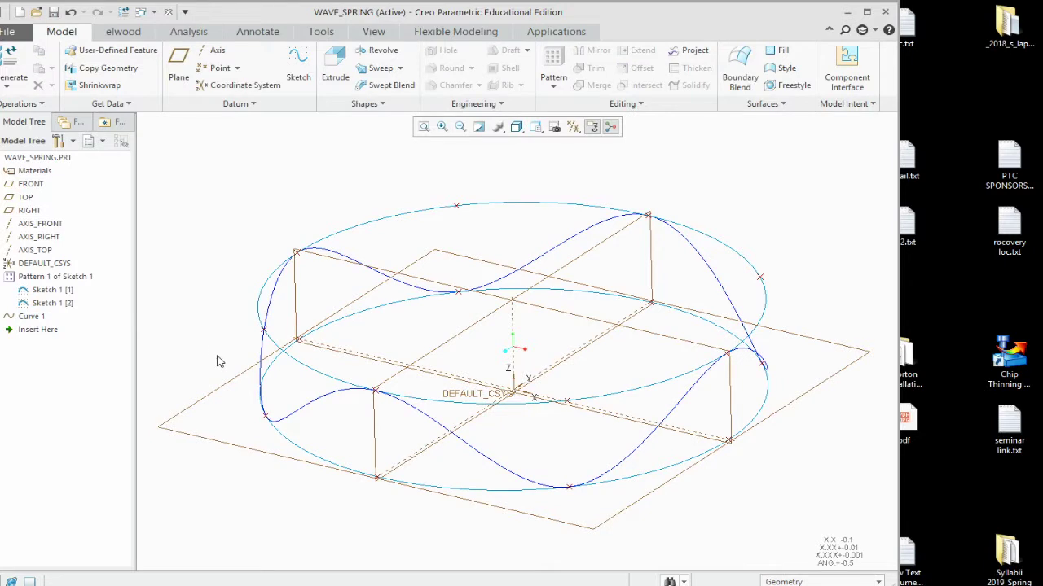
click(44, 291)
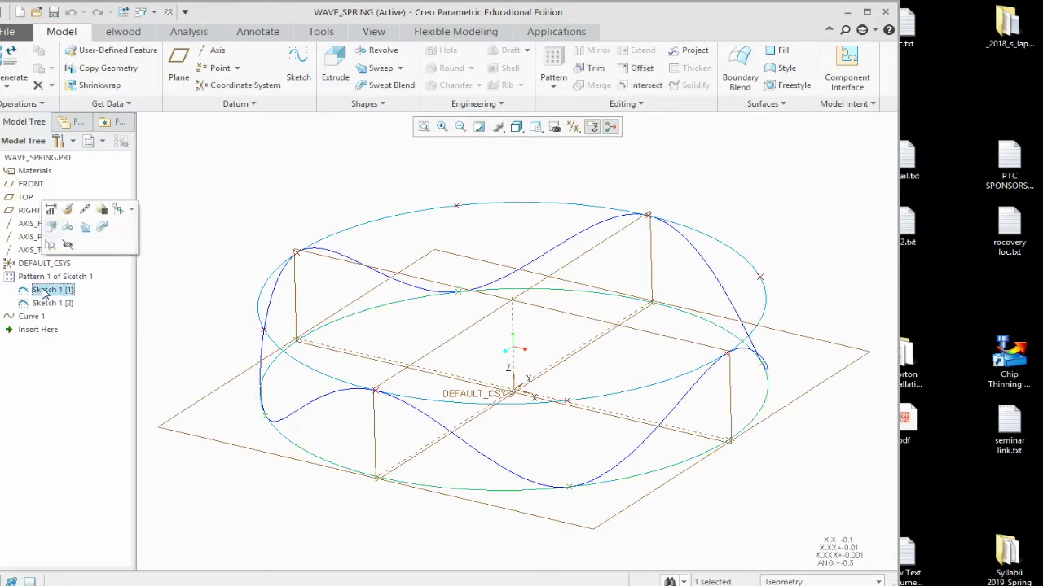
ctrl+click(47, 303)
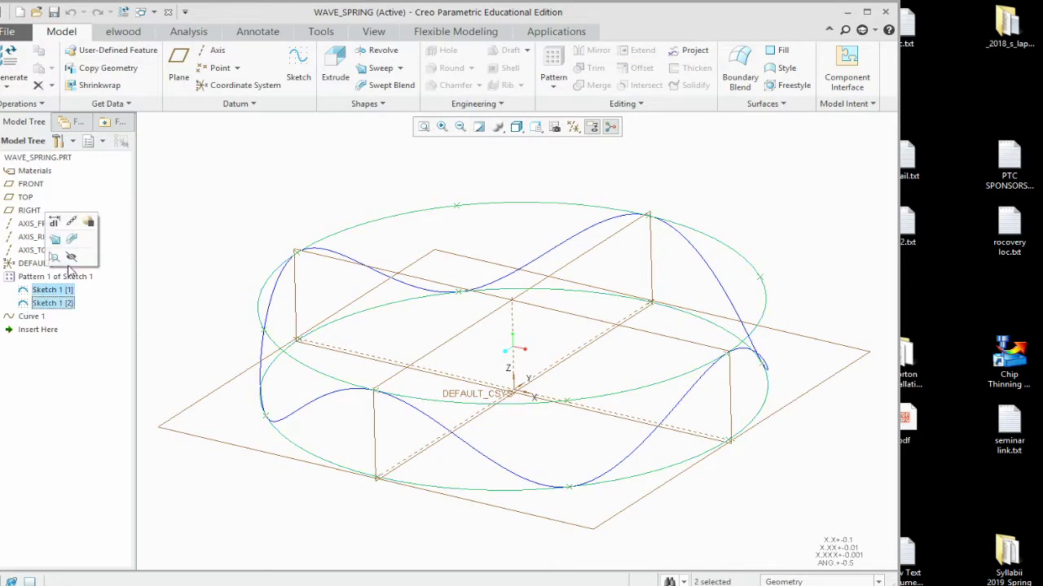
click(69, 255)
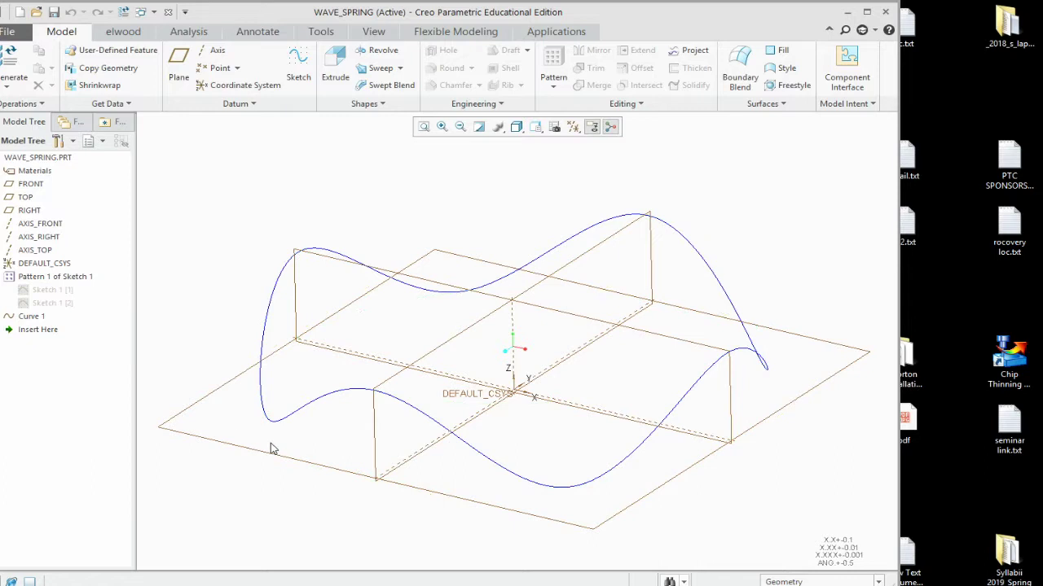
mouse_move(268, 442)
middle_down()
mouse_move(245, 414)
mouse_move(271, 444)
middle_up()
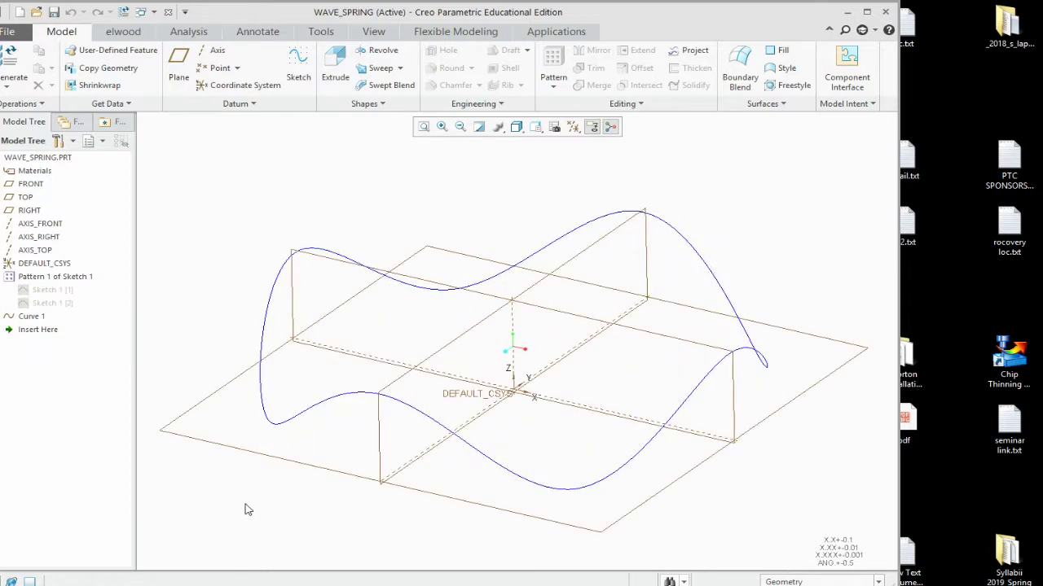
Step: Start a sweep with Curve 1 as the trajectory and open its cross-section sketch
click(356, 397)
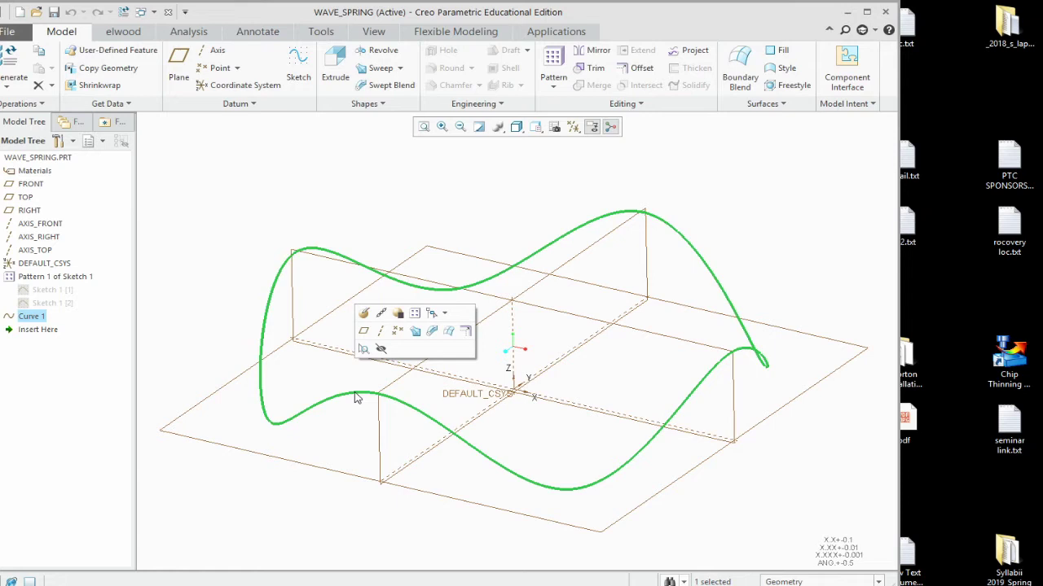
click(381, 70)
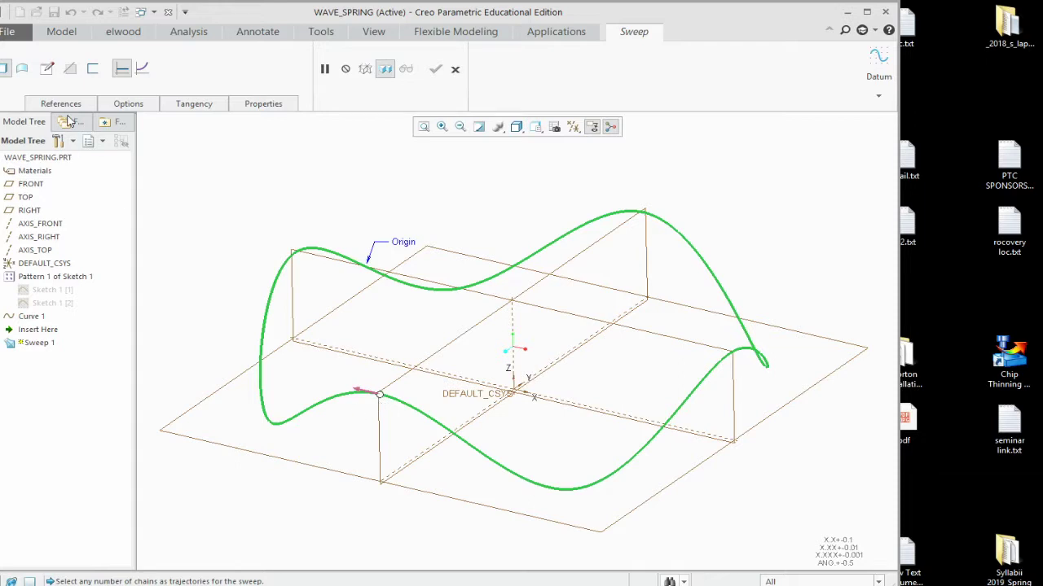
click(48, 71)
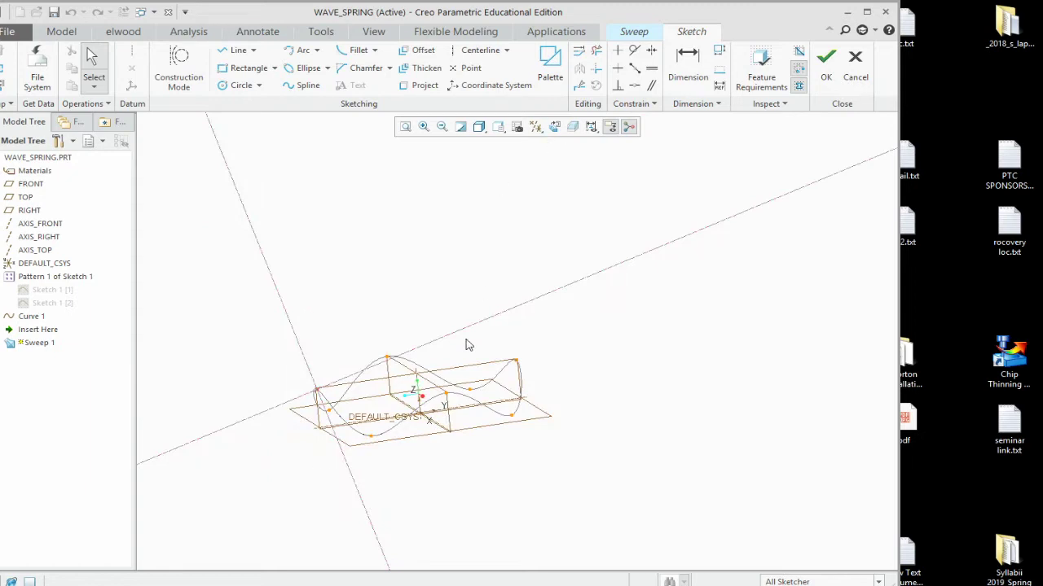
Step: Orient the section sketch to the LEFT saved view and zoom to the wave's top corner
click(498, 127)
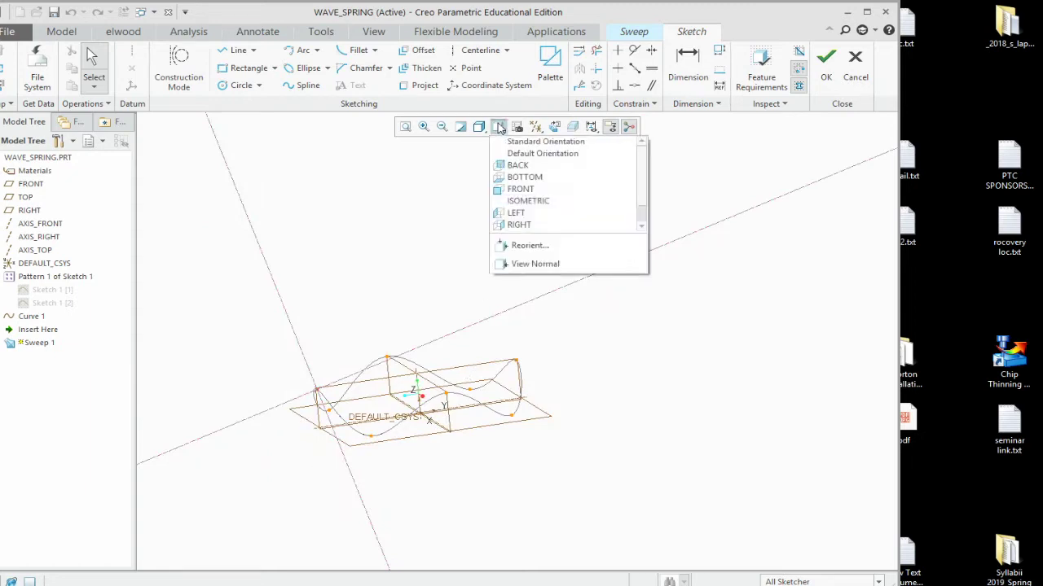
click(520, 192)
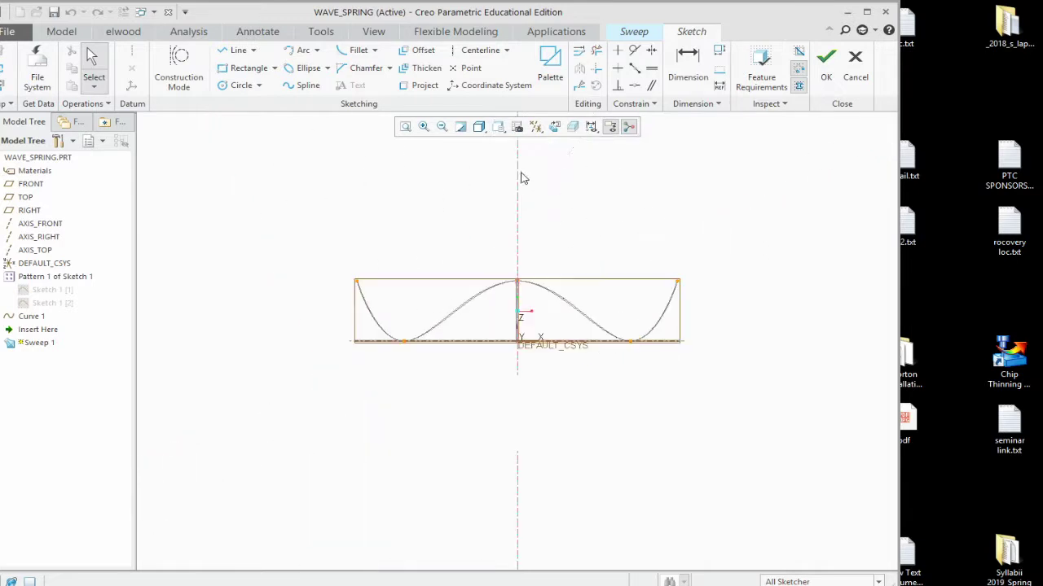
click(499, 128)
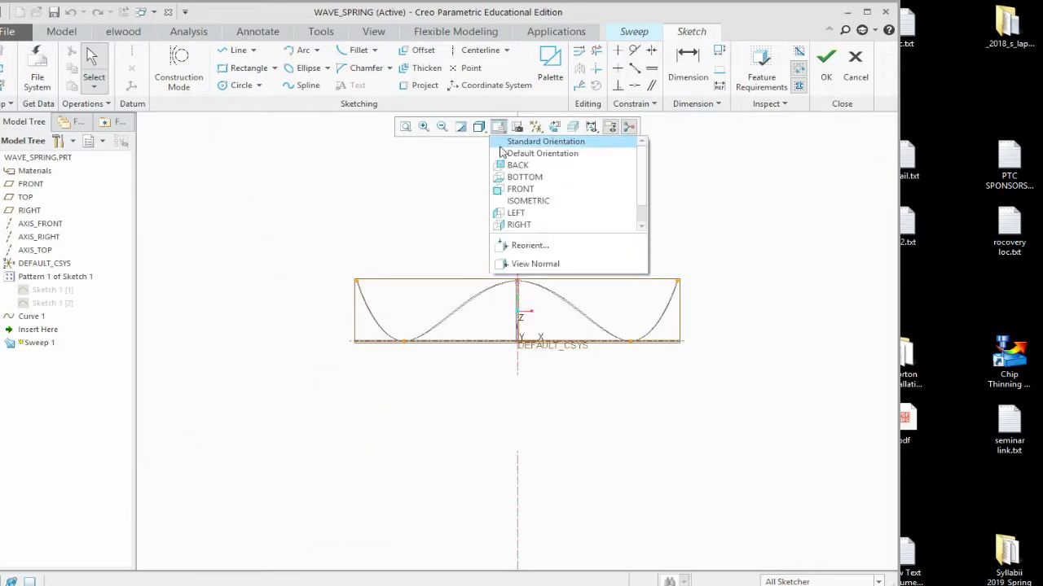
click(514, 214)
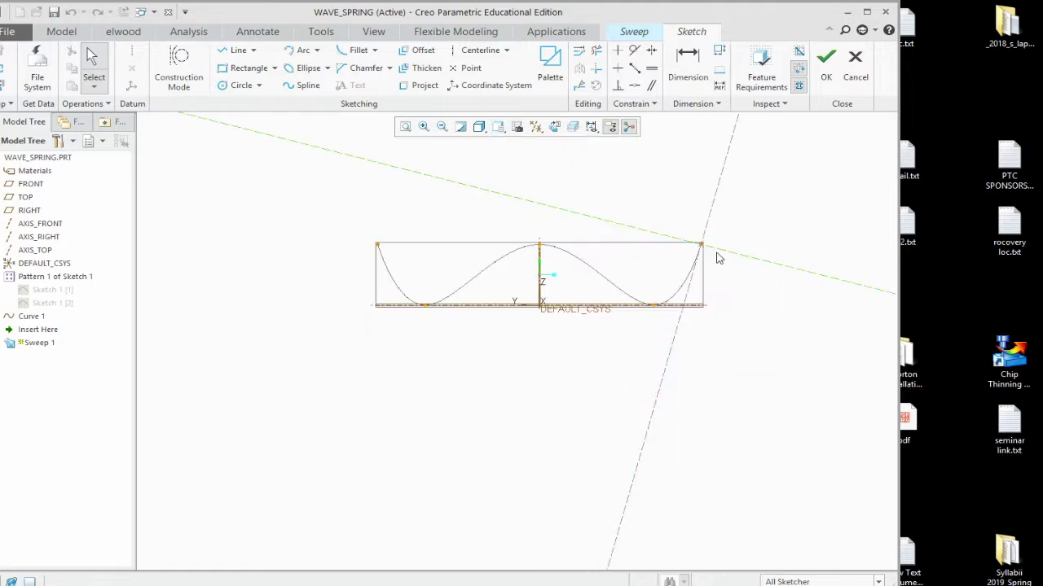
scroll(720, 258, up, 5)
scroll(408, 293, down, 2)
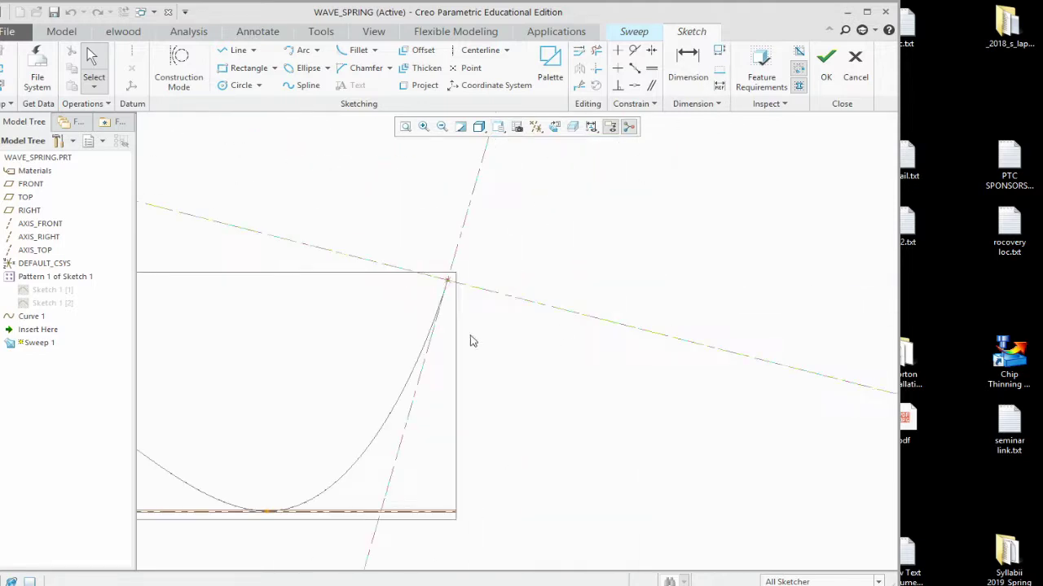
scroll(500, 299, up, 4)
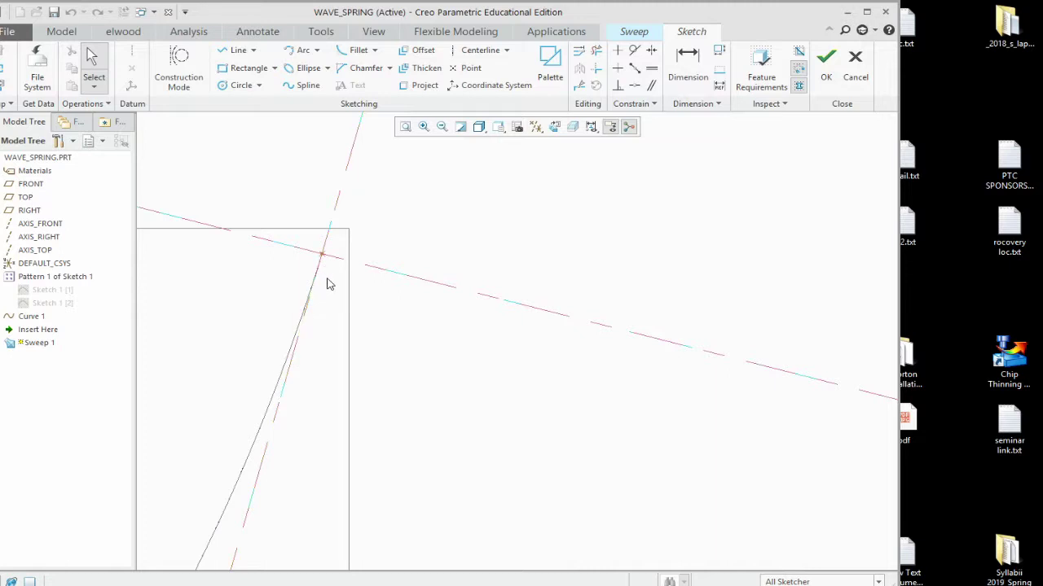
shift+middle_drag(389, 285, 461, 300)
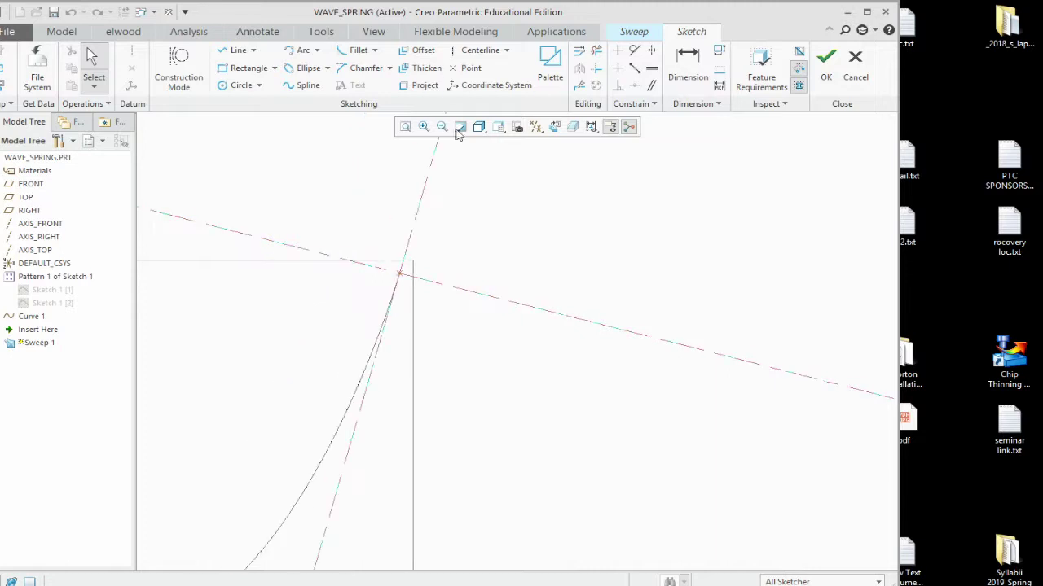
Step: Start a centerline with its first point at the trajectory's start corner
click(479, 51)
click(399, 274)
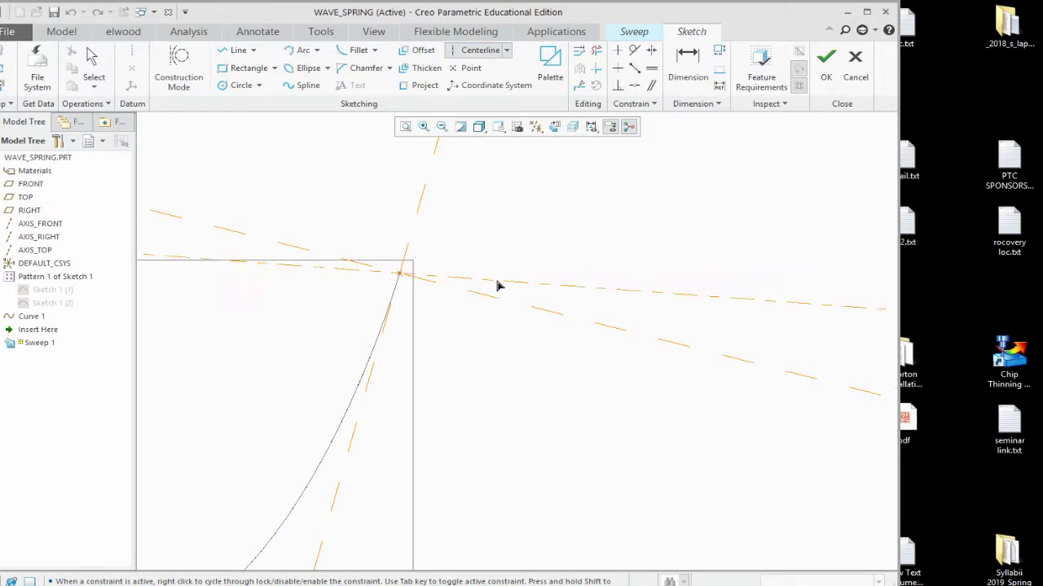
scroll(515, 280, down, 3)
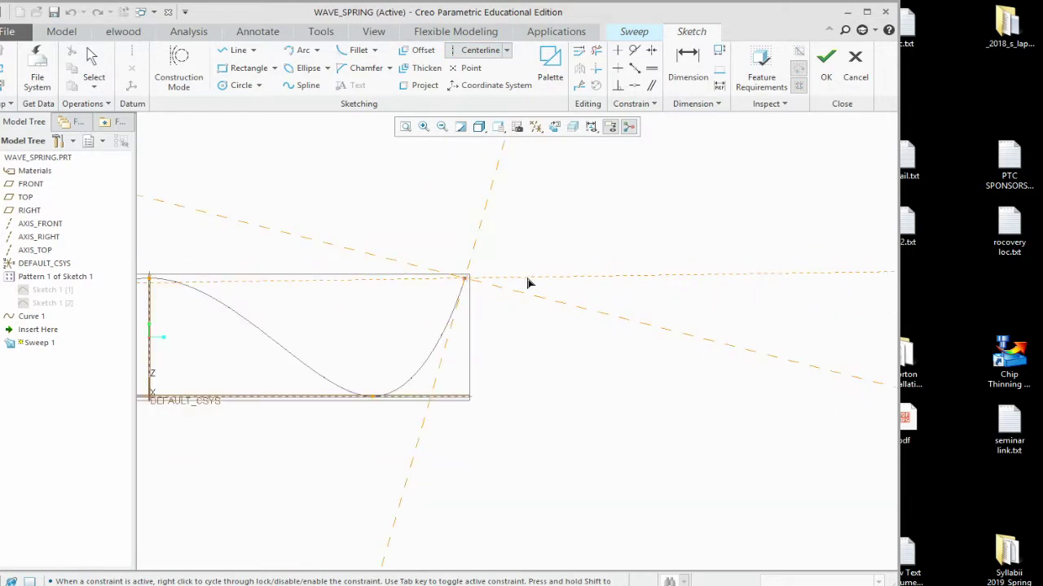
scroll(523, 324, down, 2)
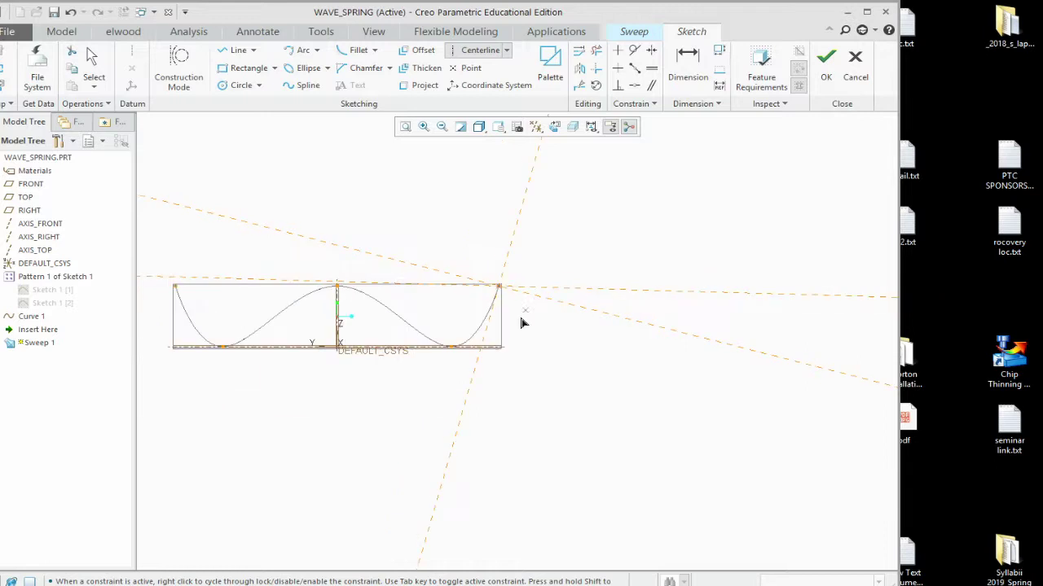
Step: Add the TOP datum plane as a sketch reference and return to the face-on view
click(4, 72)
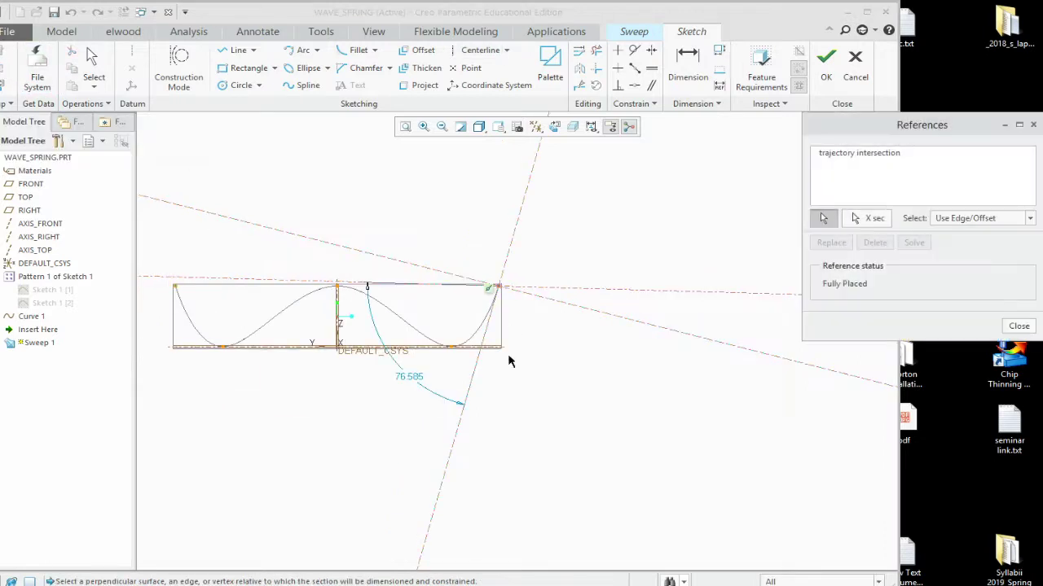
middle_drag(590, 365, 545, 380)
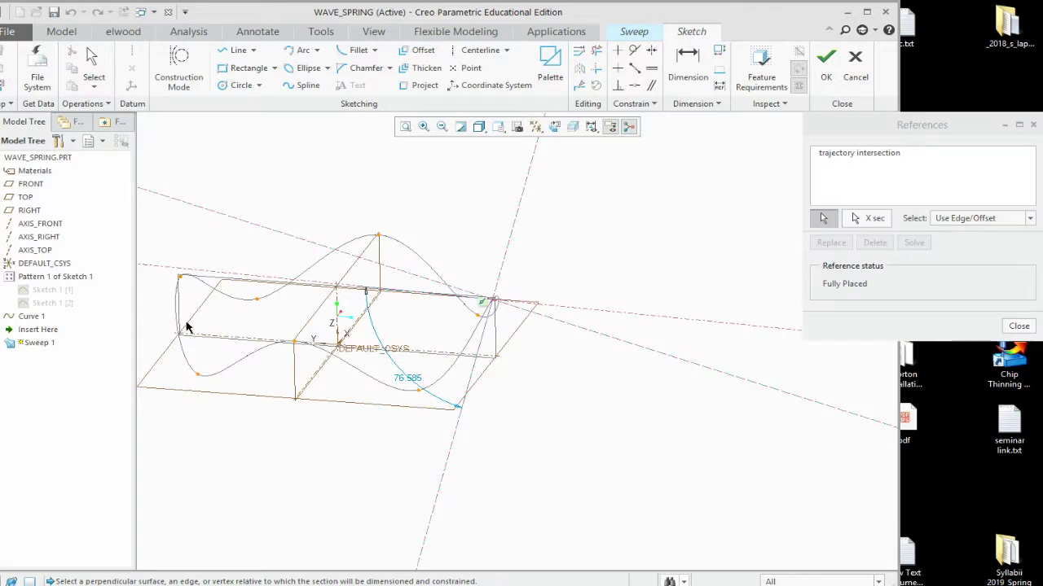
click(206, 399)
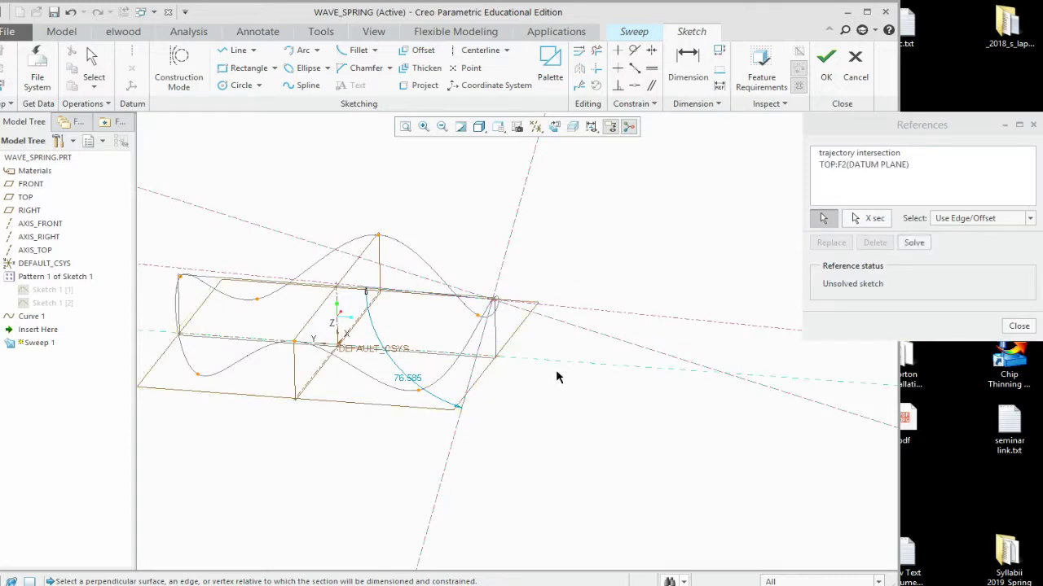
click(1010, 326)
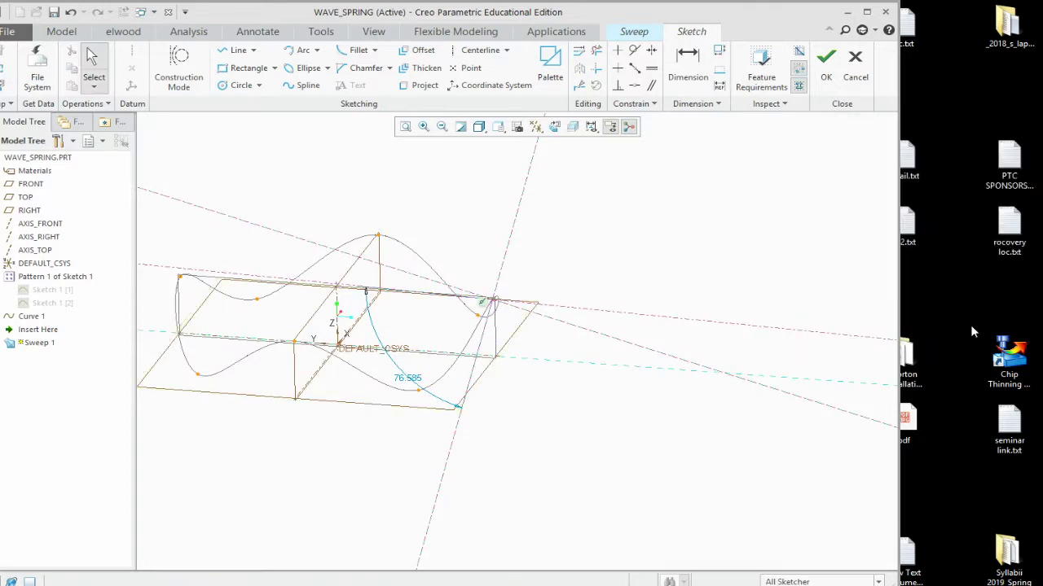
click(570, 127)
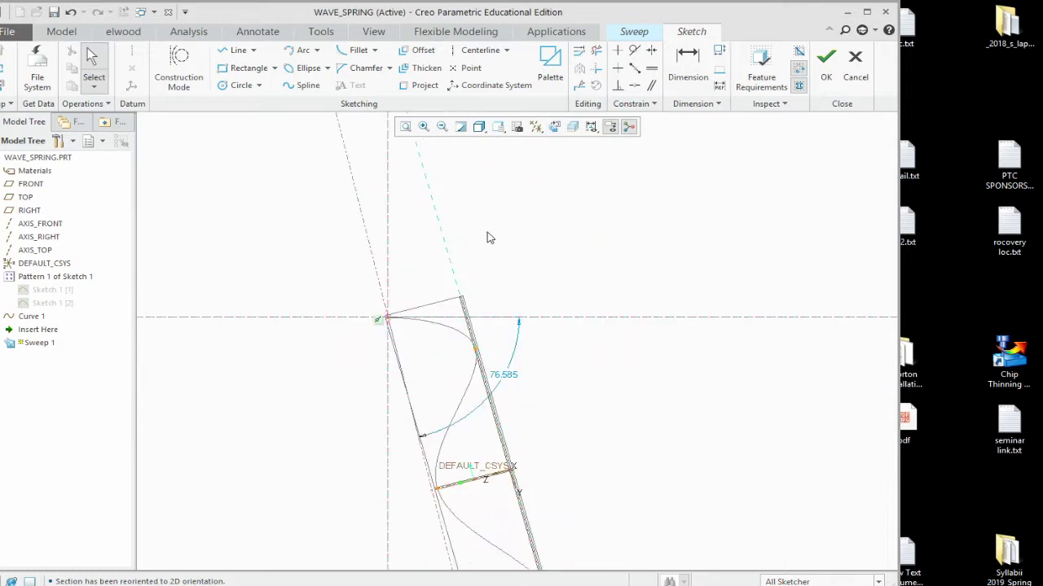
Step: Constrain the sketch line parallel to its reference, replacing the 76.585 angle dimension
mouse_move(491, 244)
middle_down()
mouse_move(472, 237)
mouse_move(512, 286)
mouse_move(500, 237)
mouse_move(519, 246)
mouse_move(491, 242)
mouse_move(523, 247)
mouse_move(510, 254)
mouse_move(533, 337)
mouse_move(556, 240)
mouse_move(526, 232)
mouse_move(562, 365)
mouse_move(621, 398)
mouse_move(632, 373)
mouse_move(603, 374)
mouse_move(610, 398)
mouse_move(579, 429)
middle_up()
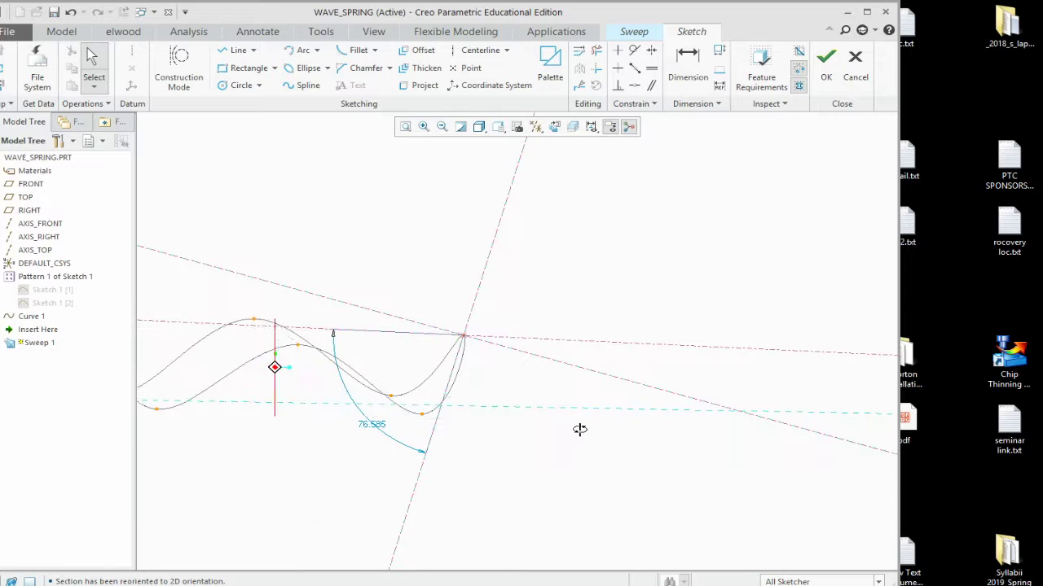
click(652, 87)
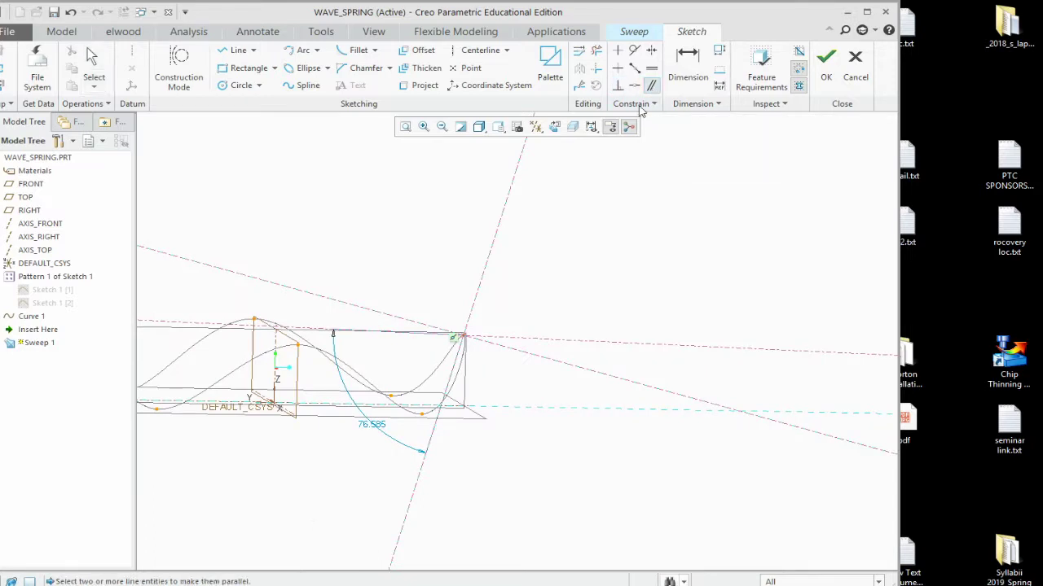
click(548, 345)
scroll(468, 366, up, 3)
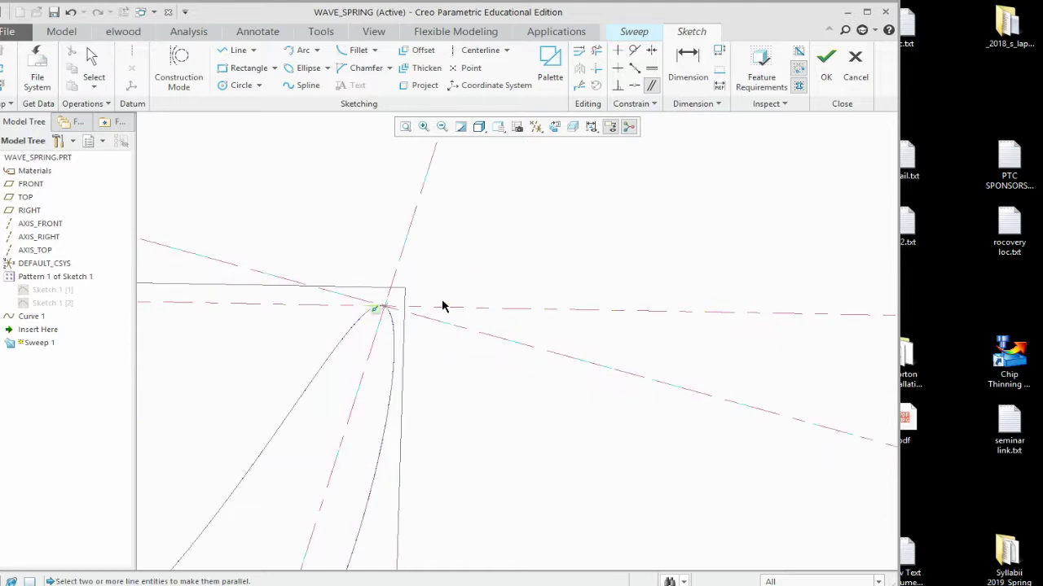
Step: Draw a slanted rectangle starting at the trajectory's start vertex
click(244, 70)
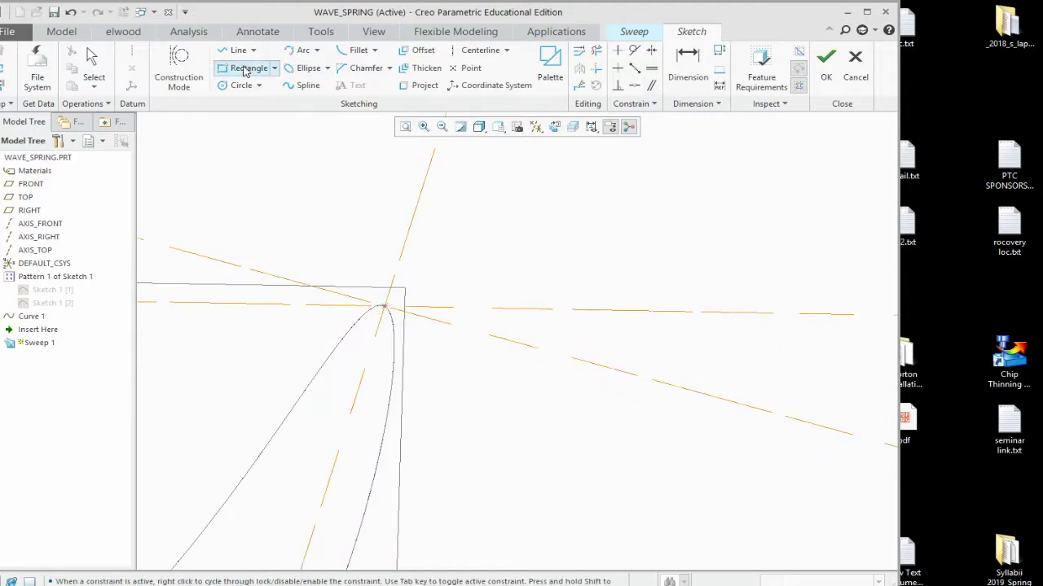
click(383, 309)
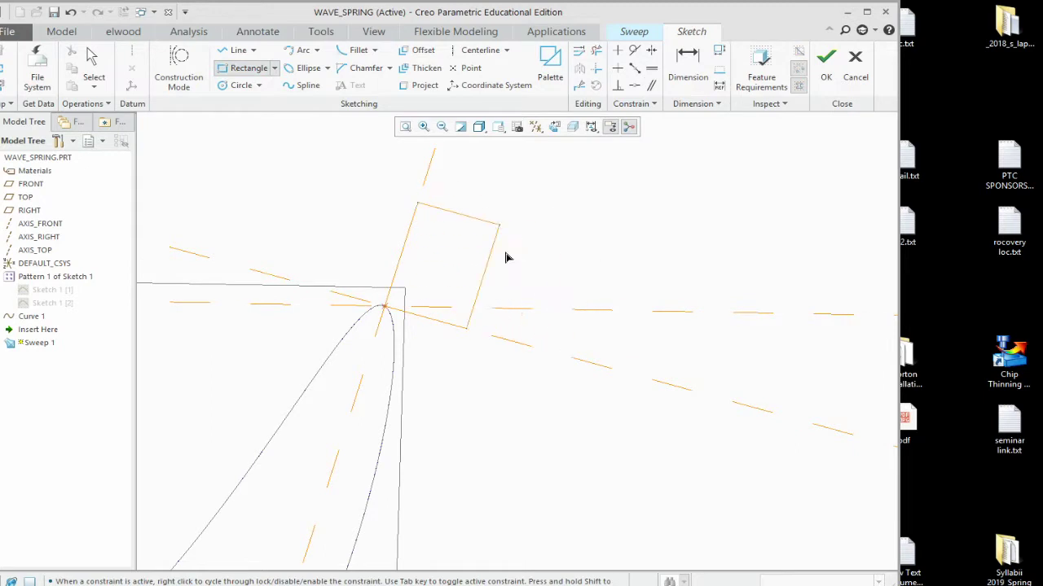
click(276, 68)
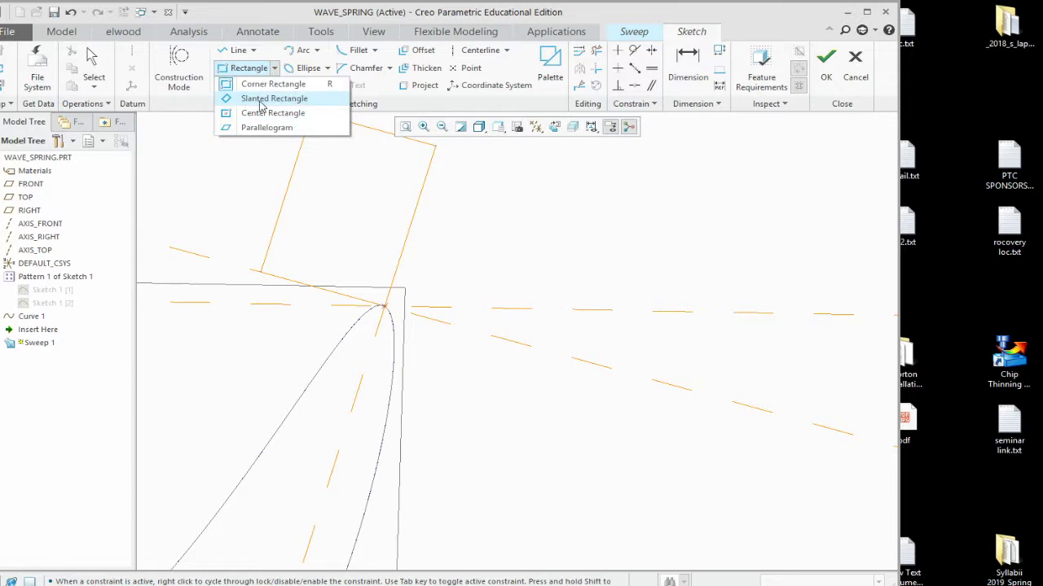
click(261, 101)
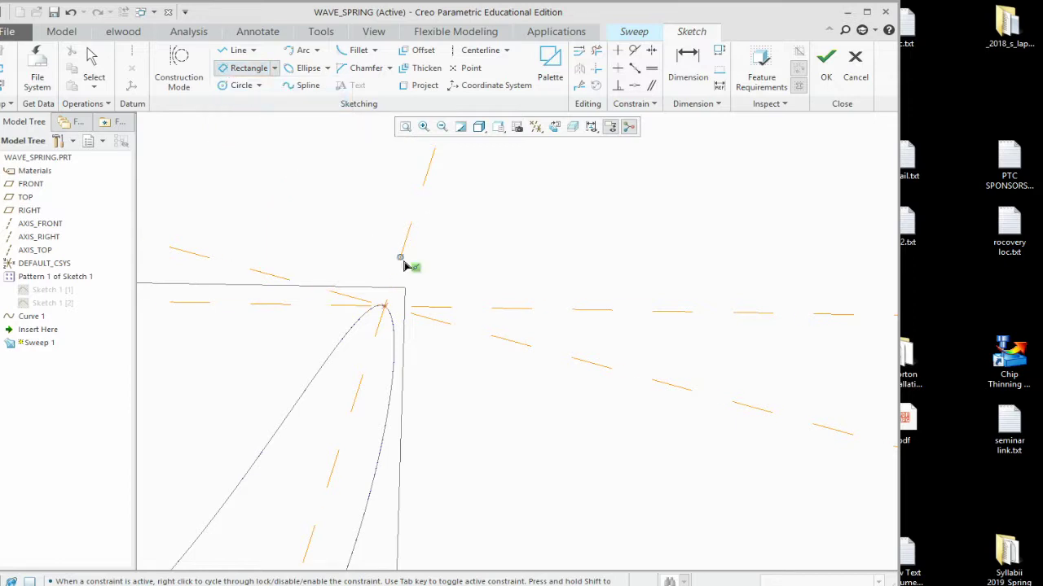
click(539, 308)
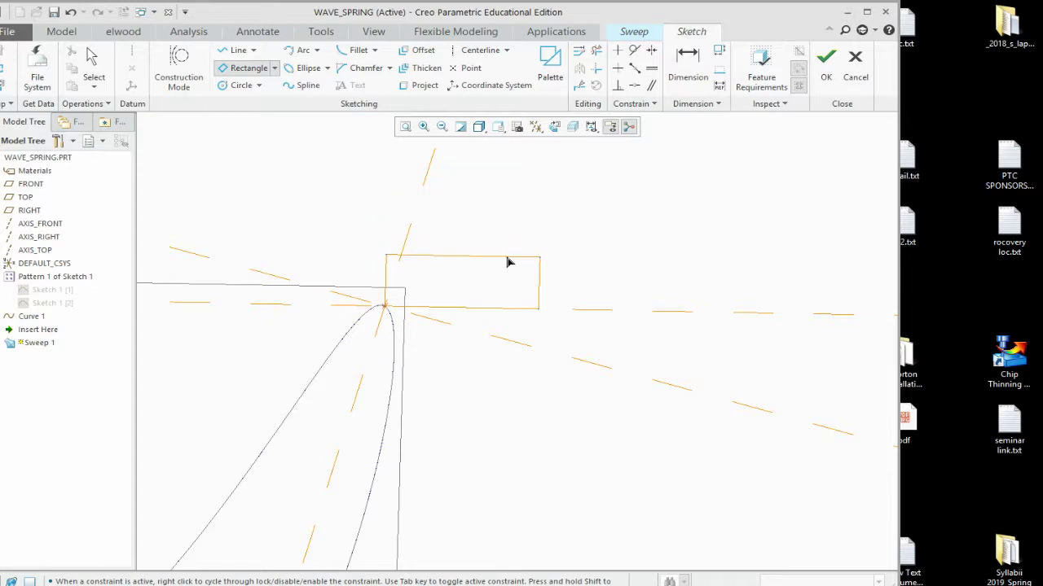
click(510, 259)
scroll(572, 334, down, 5)
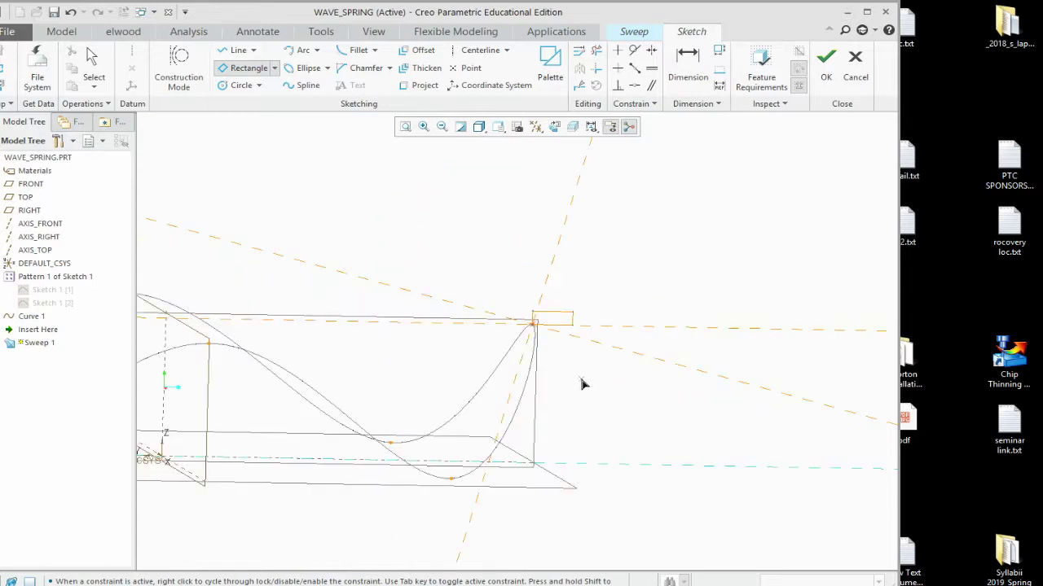
scroll(582, 384, up, 3)
Step: Dimension the rectangle 0.18 wide by 0.06 tall and exit the section sketch
click(687, 65)
scroll(601, 284, up, 4)
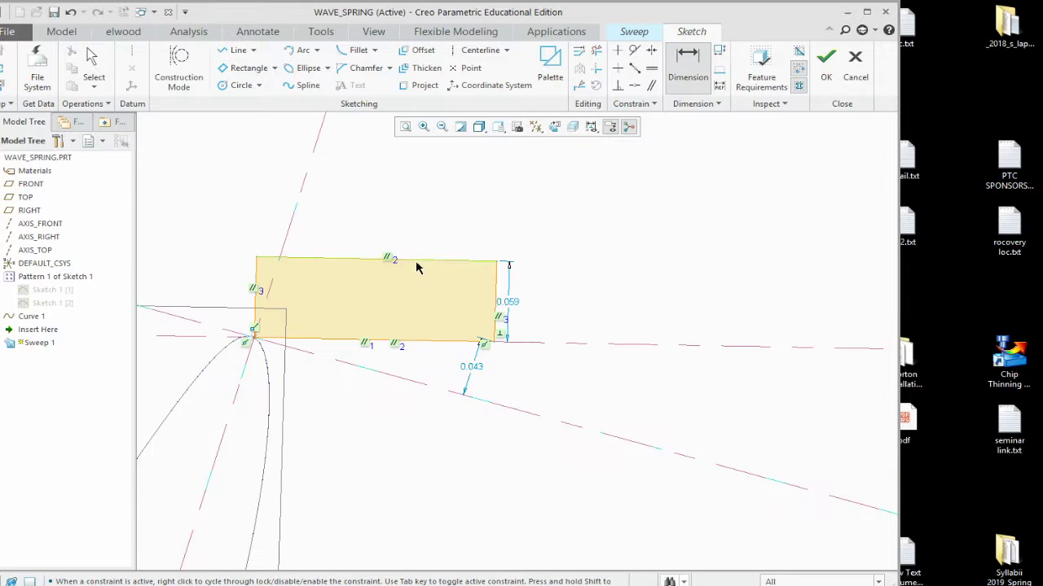
click(415, 260)
middle_click(410, 215)
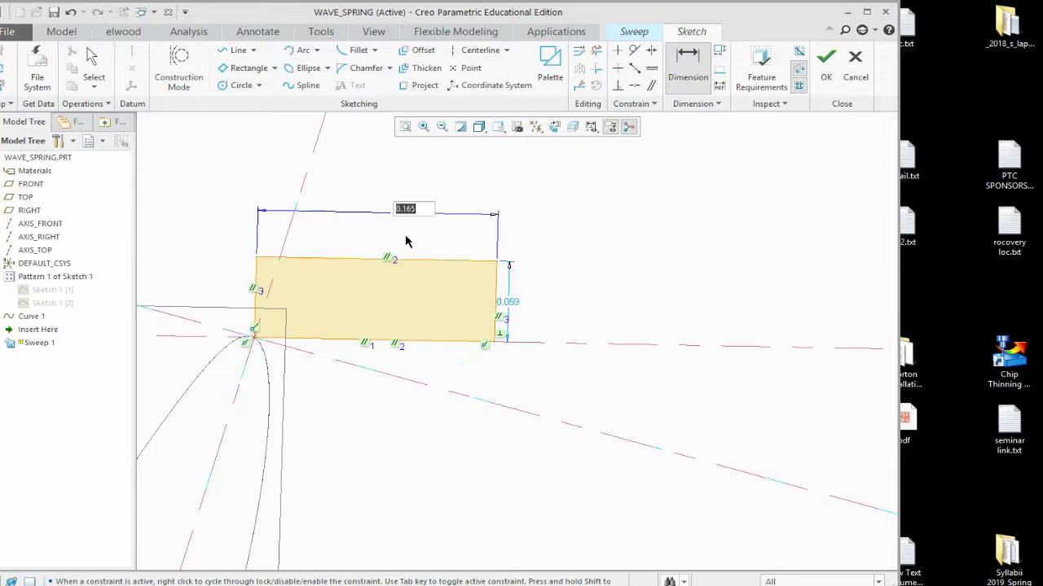
key(BackSpace)
text(.18)
key(Return)
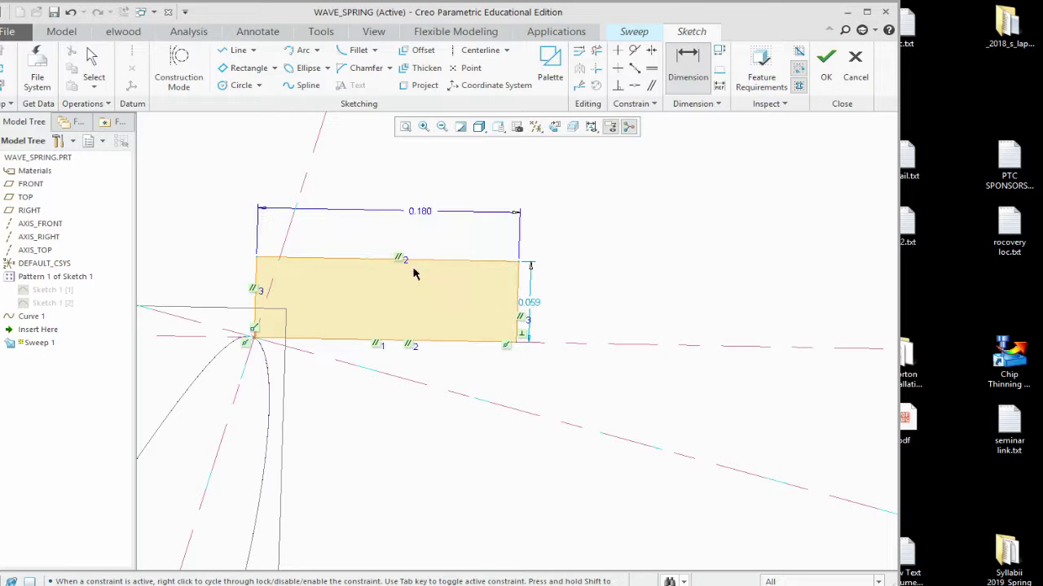
click(531, 308)
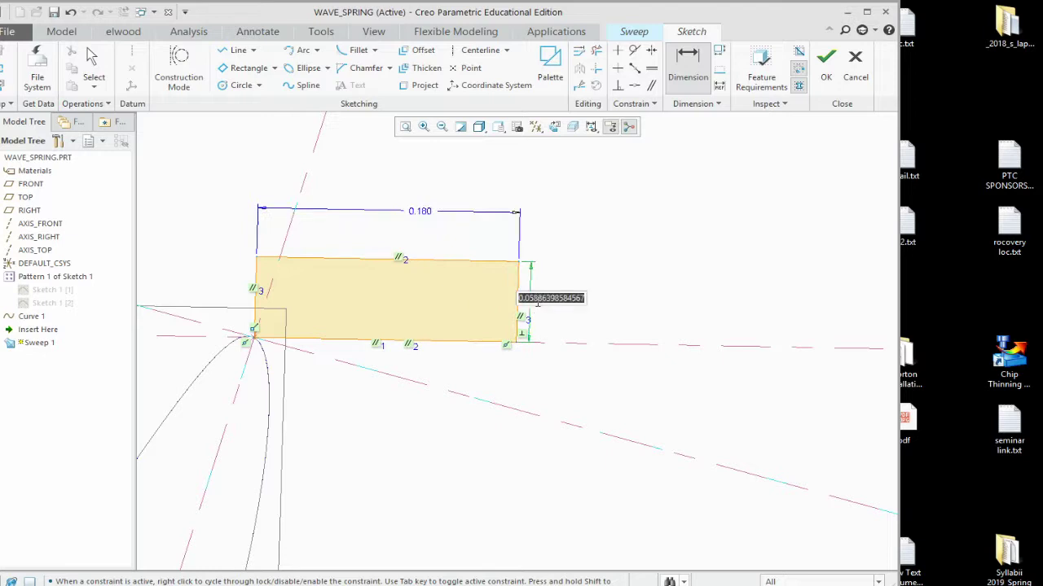
key(BackSpace)
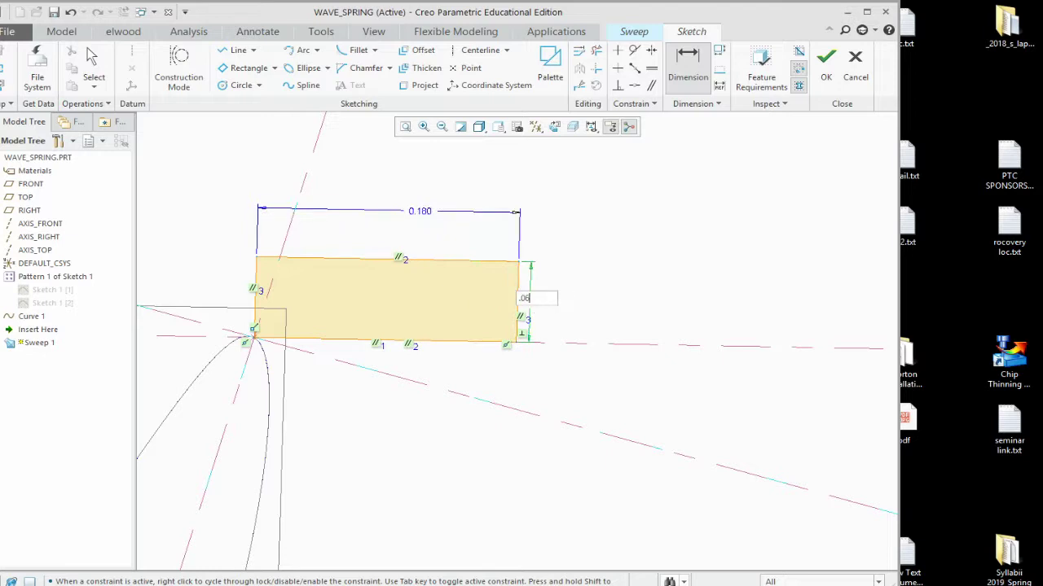
text(.06)
key(Return)
click(825, 69)
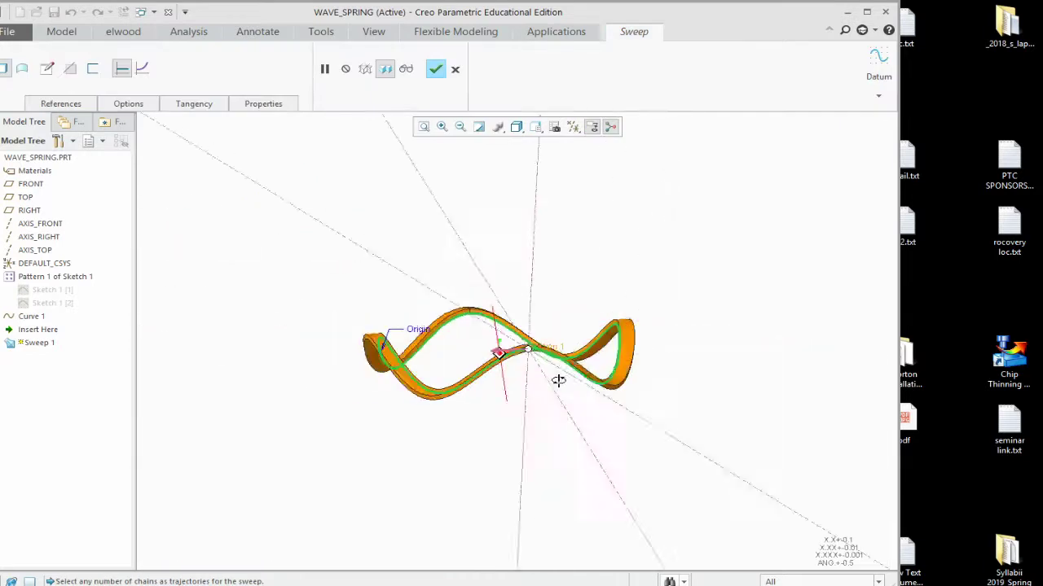
Step: Complete Sweep 1 as a solid wavy ribbon along Curve 1, then deselect it
middle_drag(558, 380, 521, 415)
scroll(505, 389, up, 3)
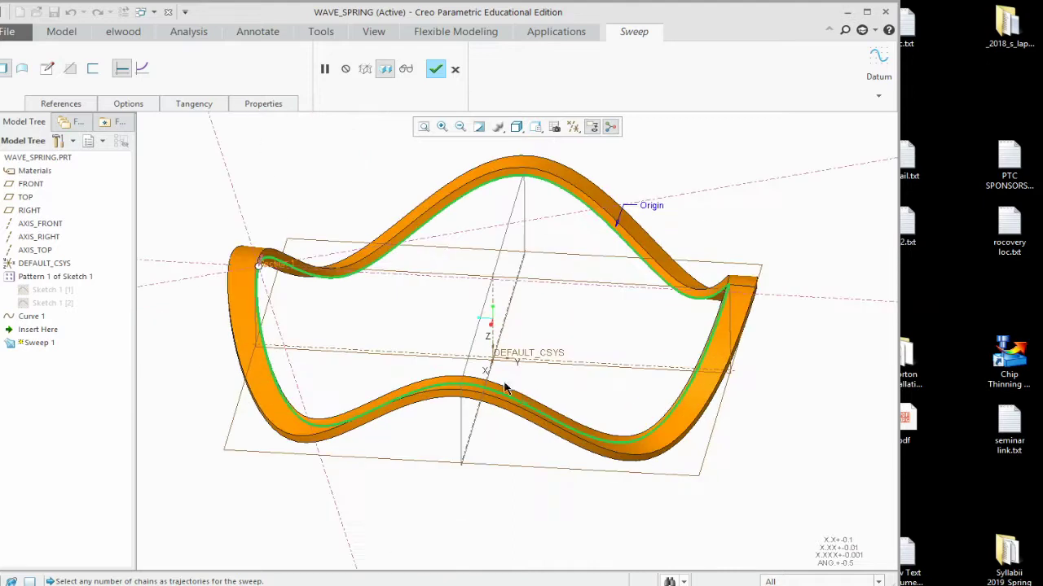
click(435, 70)
middle_drag(289, 367, 224, 237)
scroll(395, 417, up, 2)
click(318, 245)
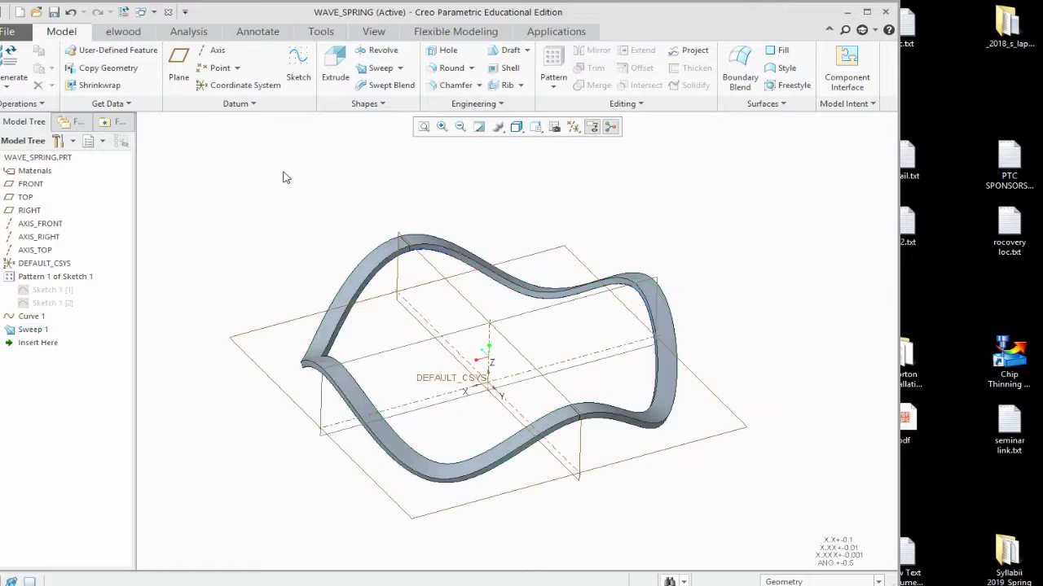
Step: In Render Studio, apply the red appearance to the whole WAVE_SPRING part
click(126, 13)
click(544, 33)
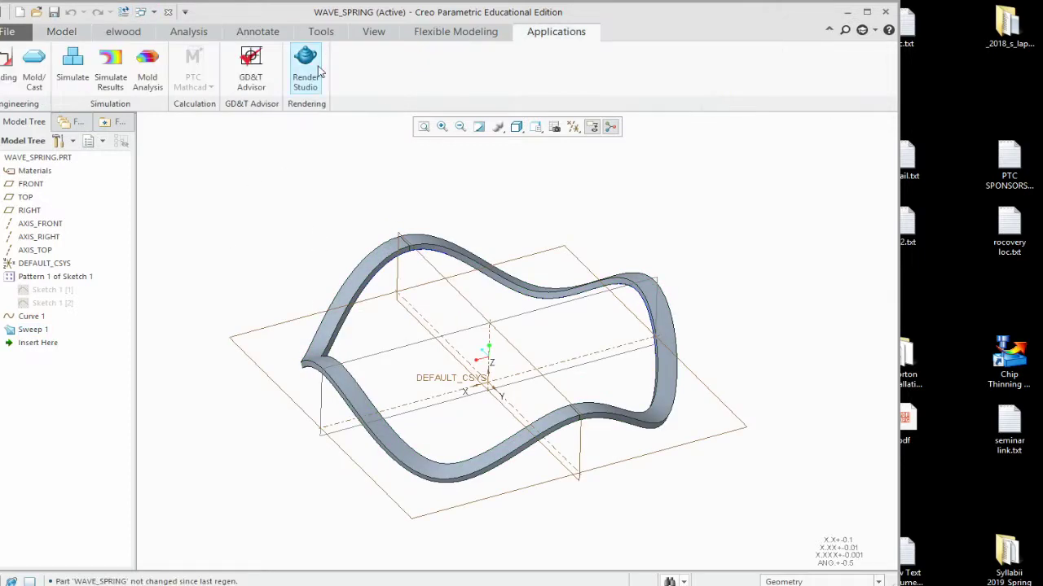
click(314, 71)
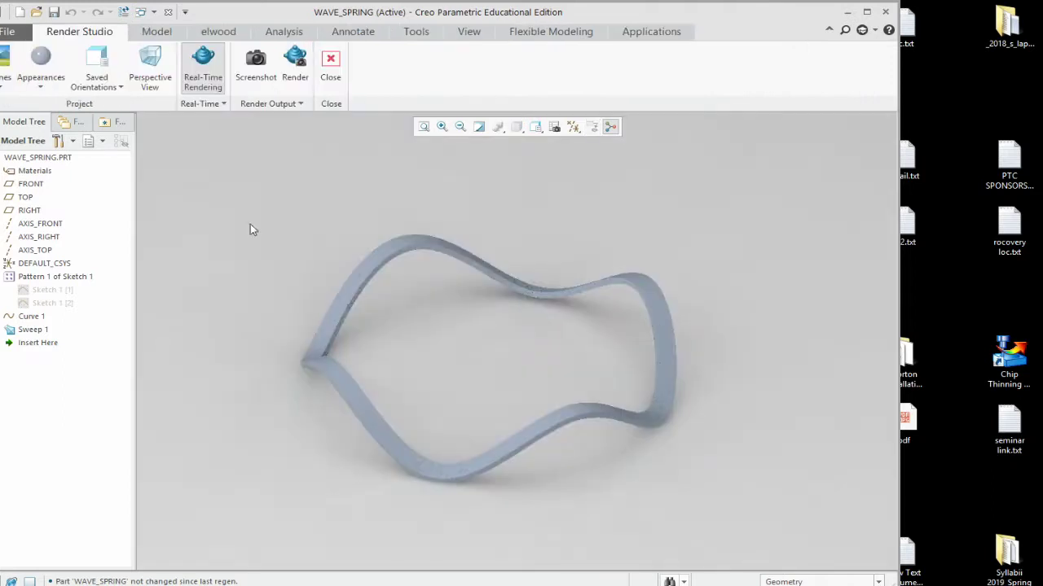
click(37, 88)
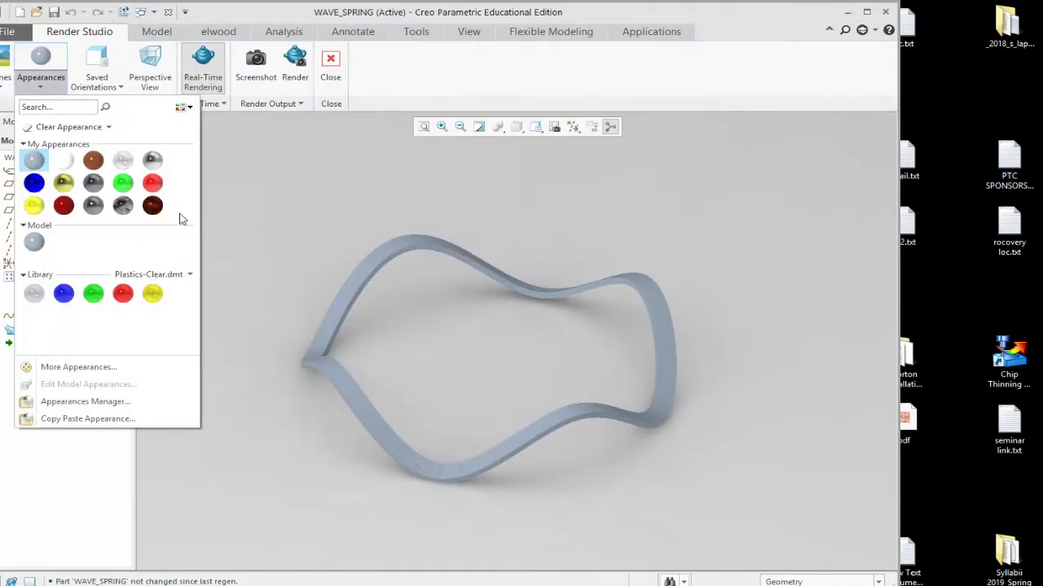
click(7, 161)
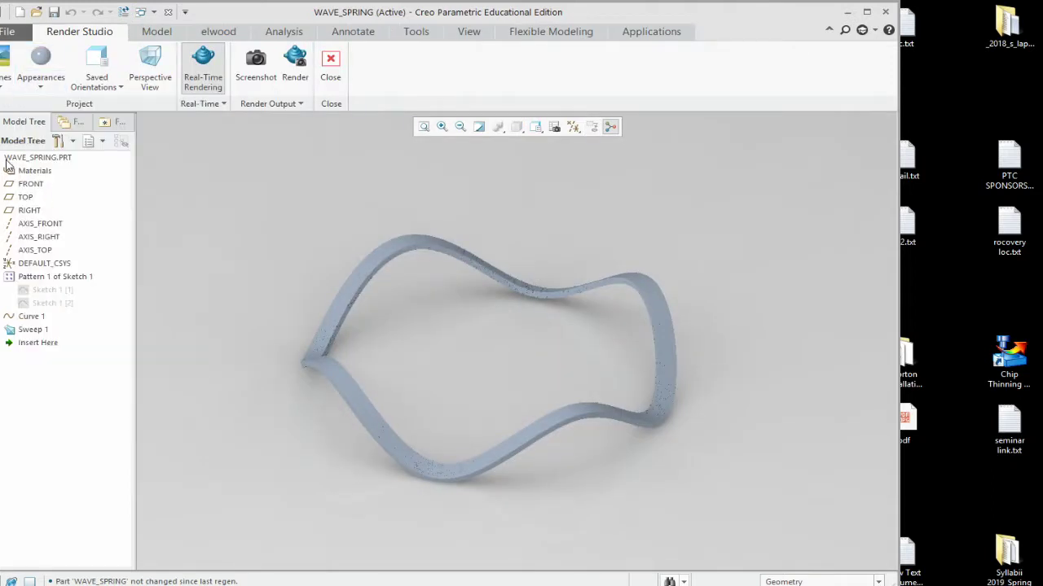
click(7, 161)
click(55, 91)
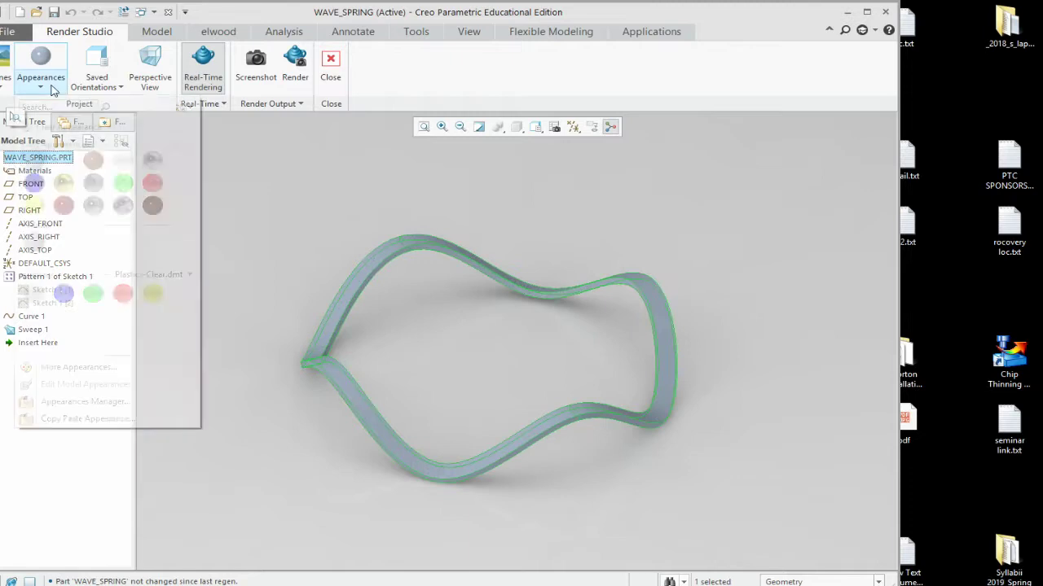
click(152, 180)
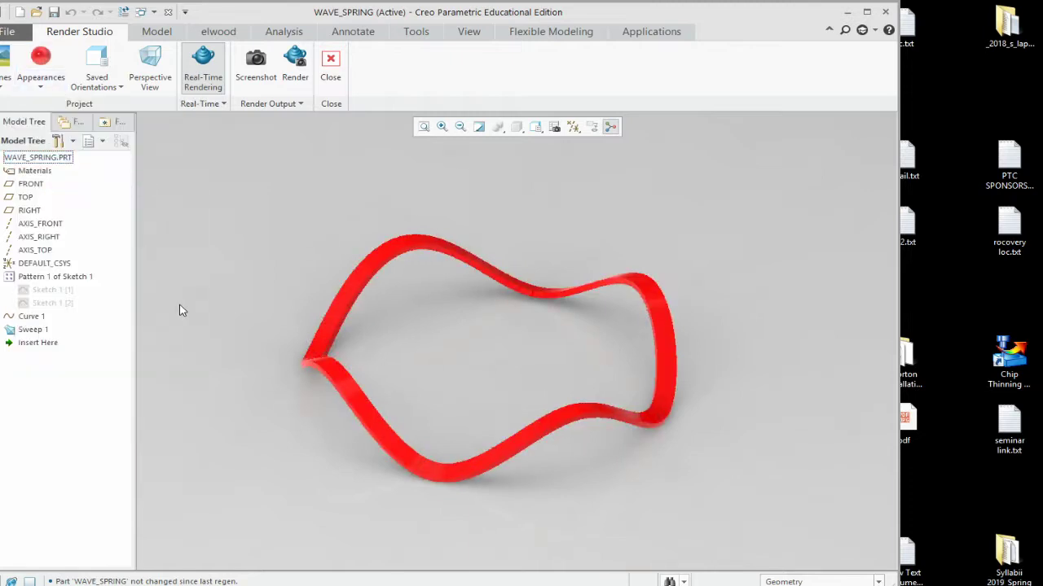
scroll(453, 384, up, 2)
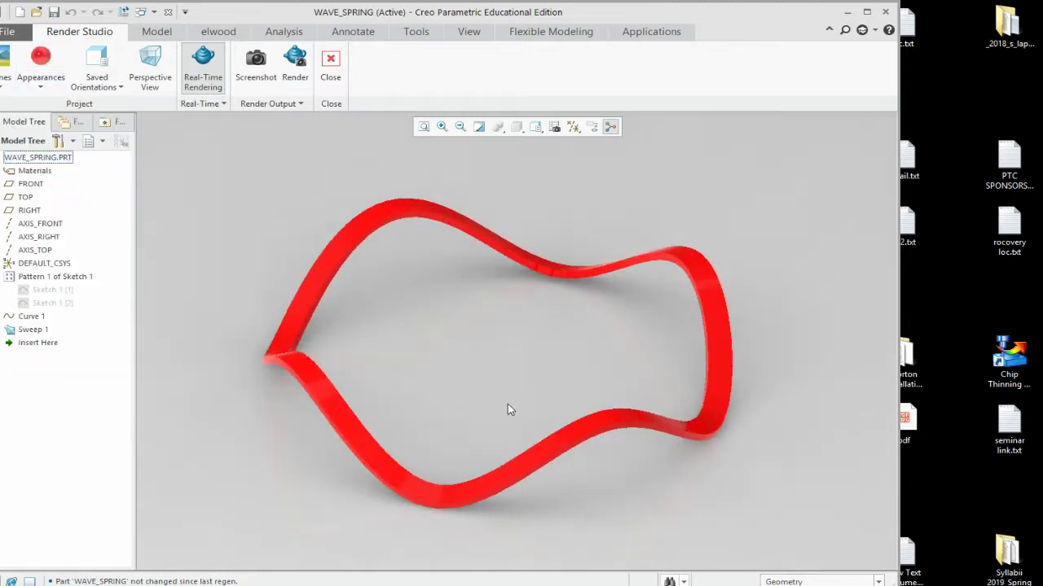
middle_drag(503, 413, 498, 419)
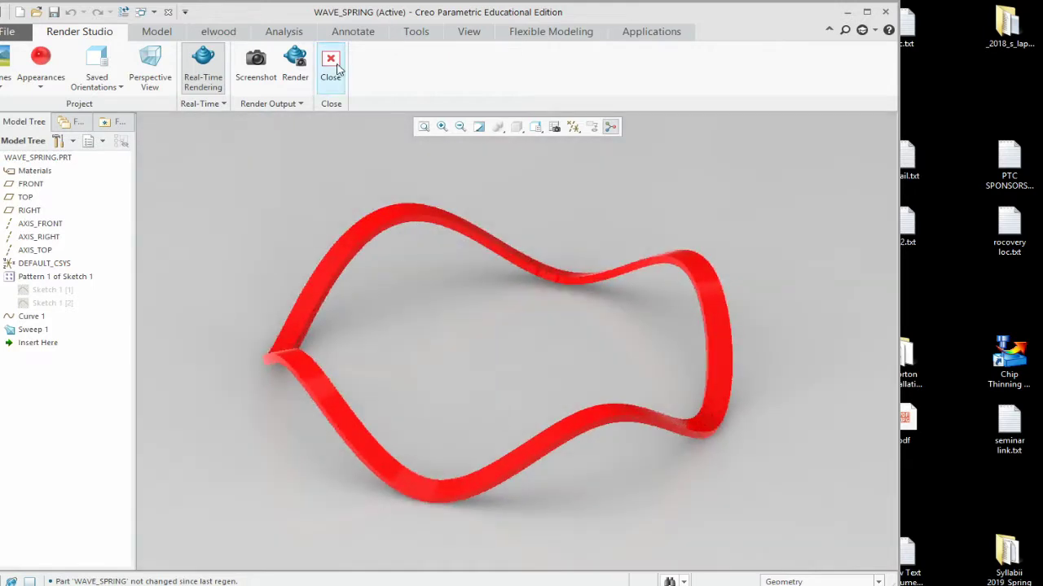
Step: Open the Render dialog showing JPEG output at 1077 by 693 with 6 samples
click(299, 78)
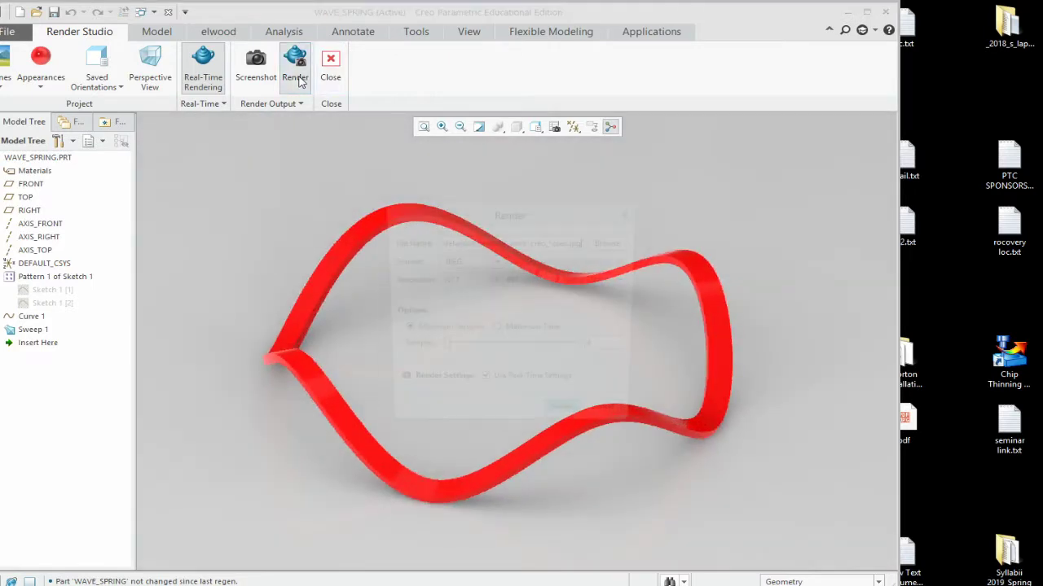